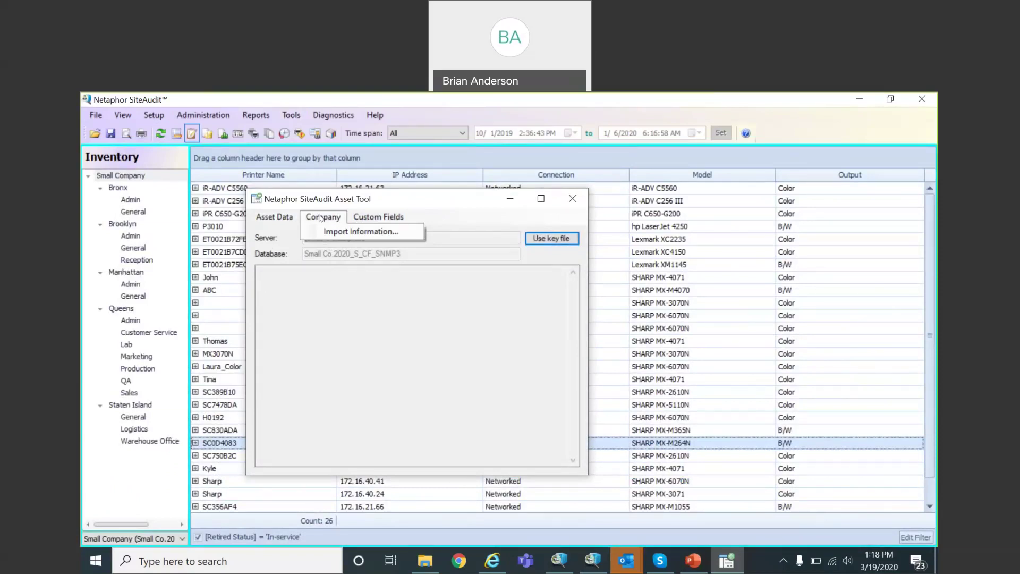
# Add a string custom field named Repair in the Break & Fix category with the description "Respair description".
pyautogui.moveTo(357, 218)
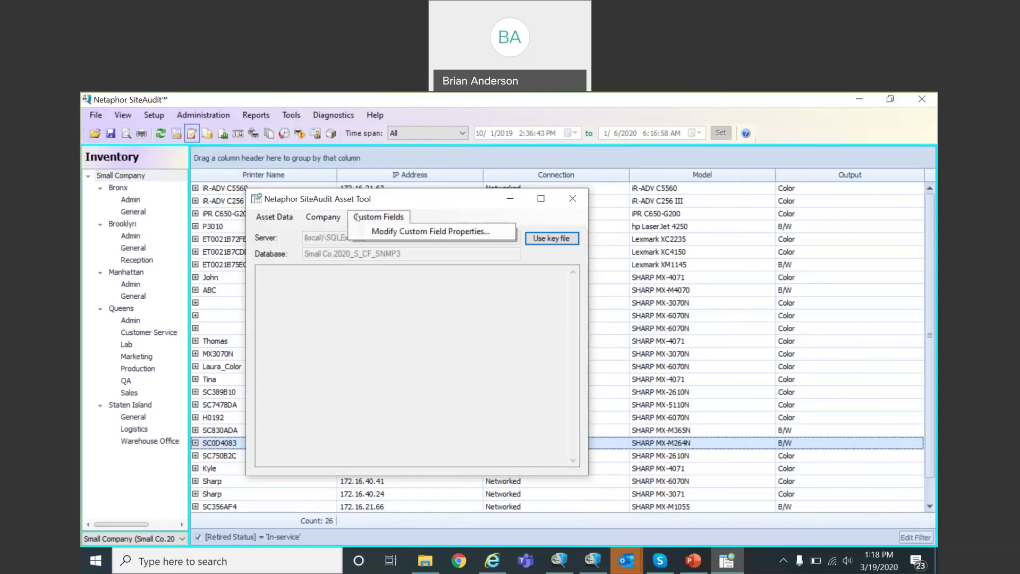
pyautogui.click(380, 232)
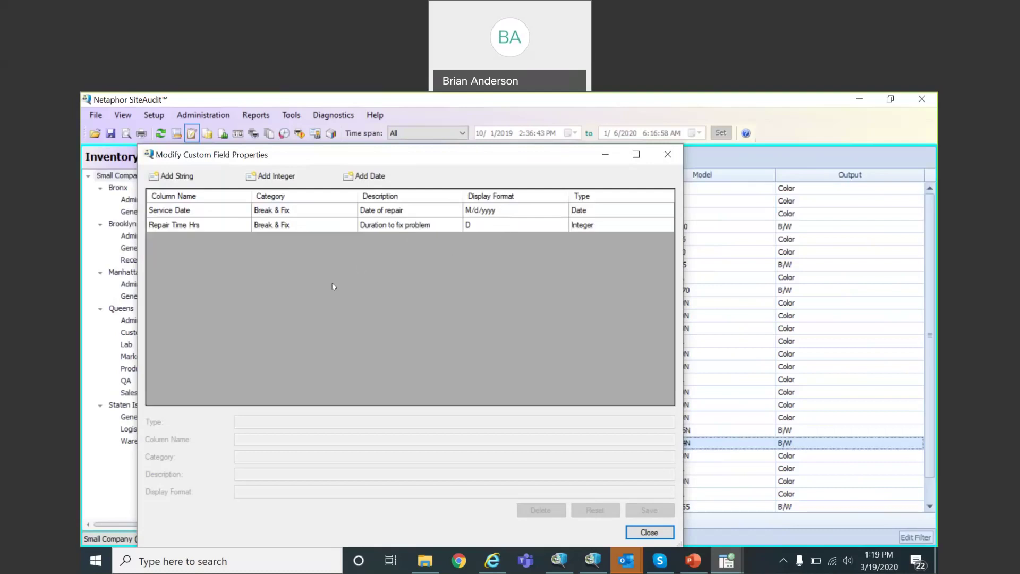
pyautogui.click(193, 181)
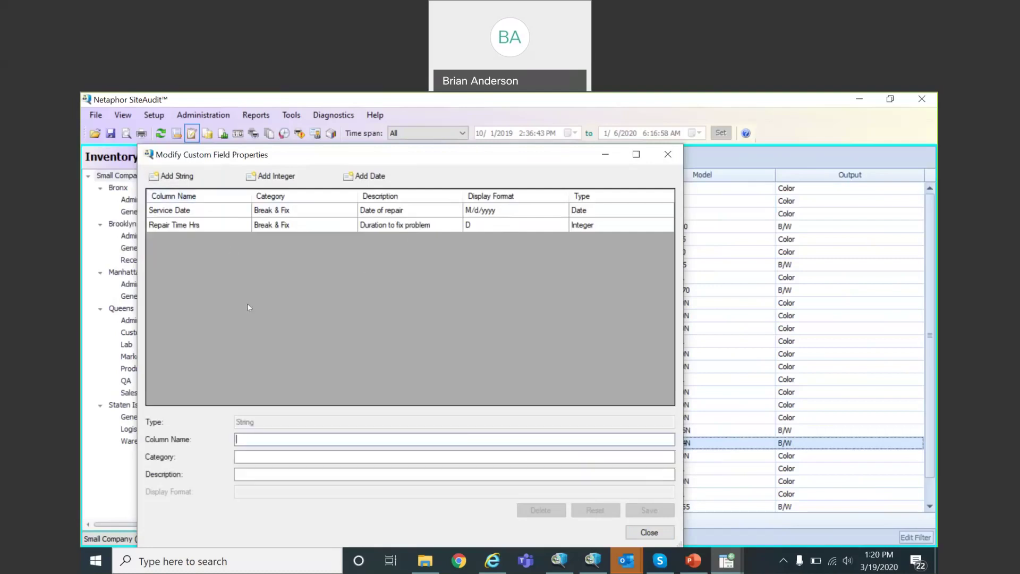
pyautogui.write('Repair')
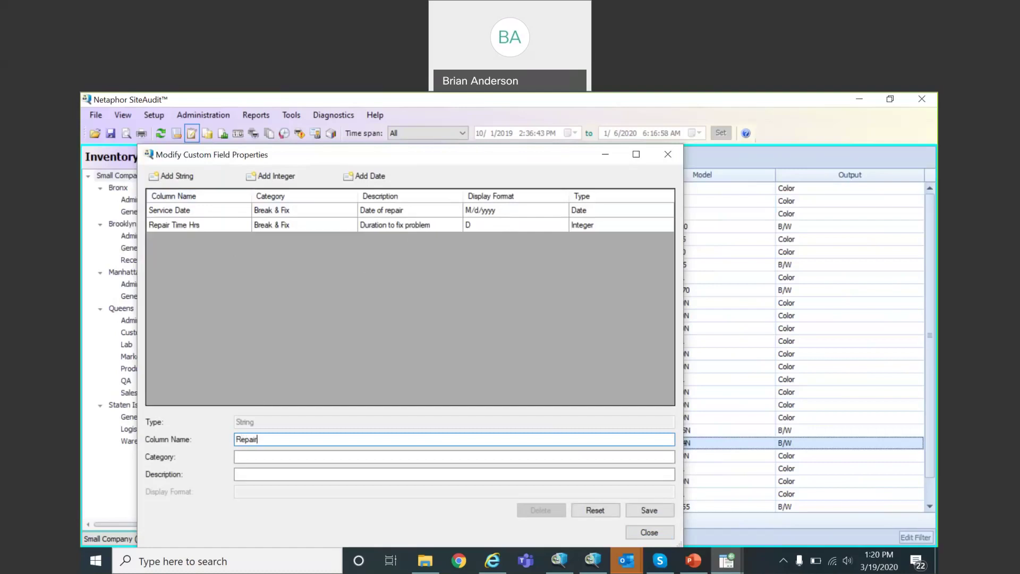
pyautogui.press('Tab')
pyautogui.write('Break ')
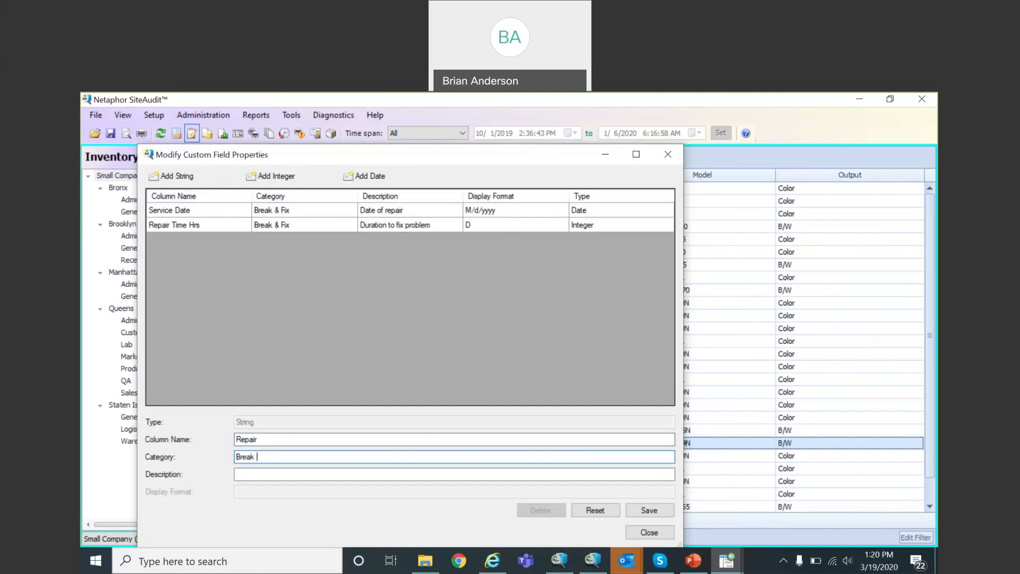
pyautogui.write('& Fix')
pyautogui.press('Tab')
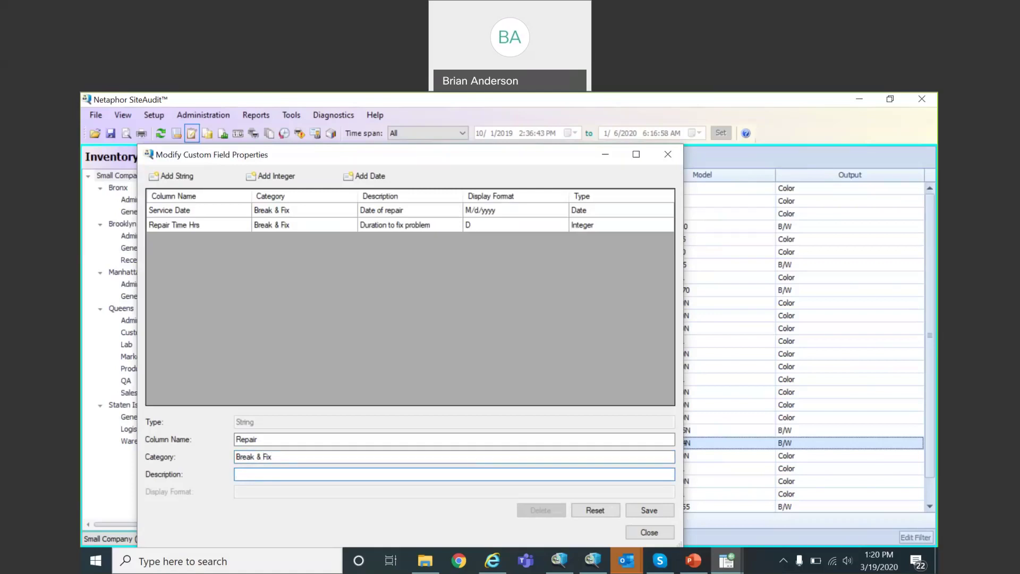
pyautogui.write('Respair description')
pyautogui.click(653, 510)
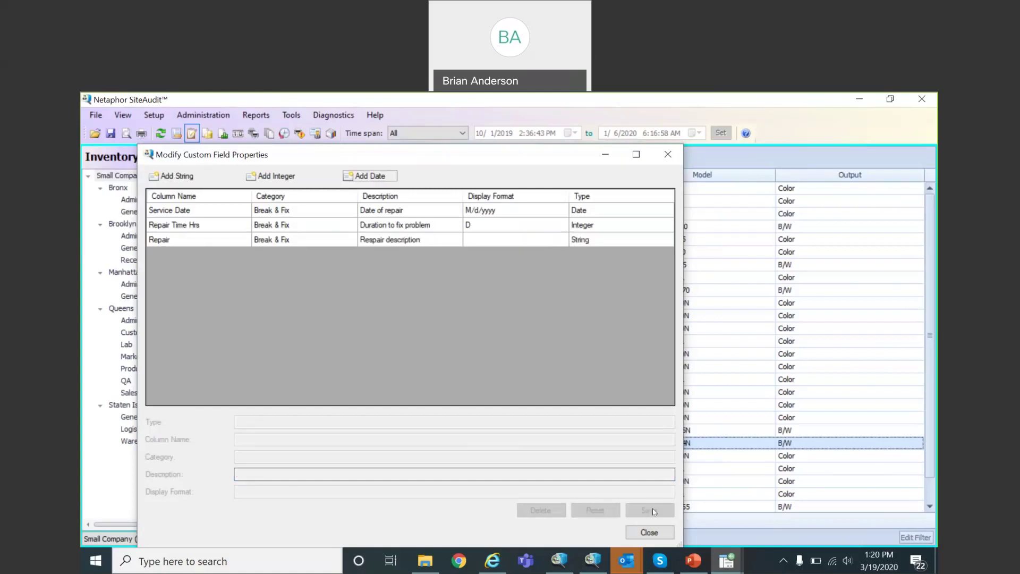
# Add a string custom field named Repair Cost in category Break & Fix, described as "Cost to fix the problem", and close the Asset Tool.
pyautogui.click(196, 179)
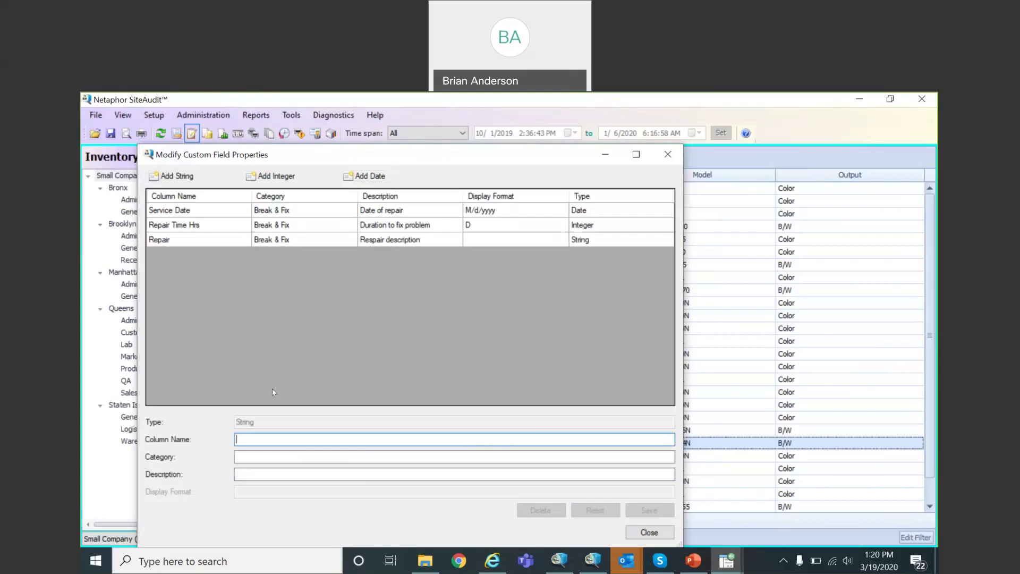
pyautogui.write('Reapi')
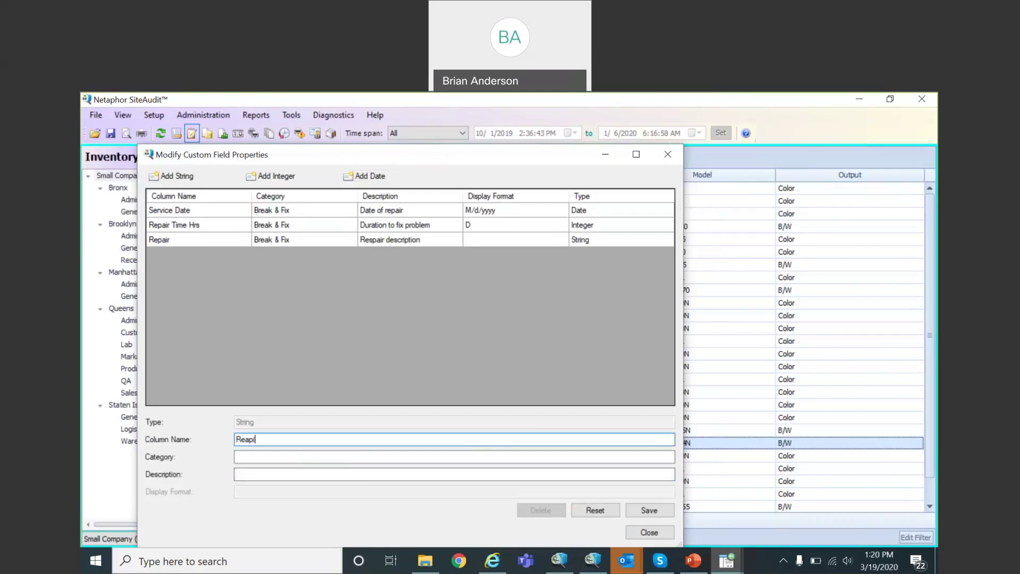
pyautogui.press('BackSpace')
pyautogui.press('BackSpace')
pyautogui.press('BackSpace')
pyautogui.write('pair Cost')
pyautogui.press('Tab')
pyautogui.write('Break & Fix')
pyautogui.press('Tab')
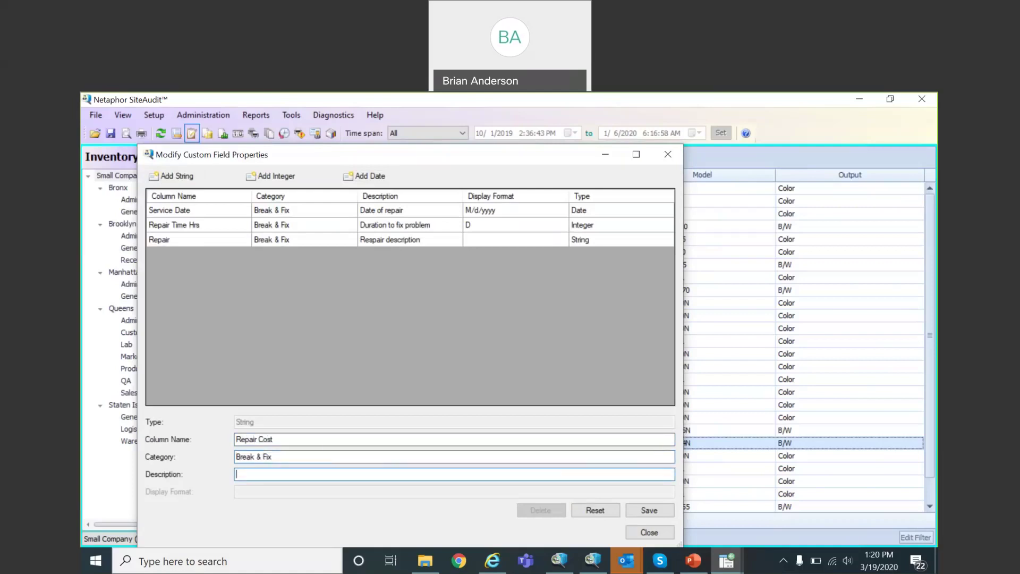
pyautogui.write('Cost to fix the problem')
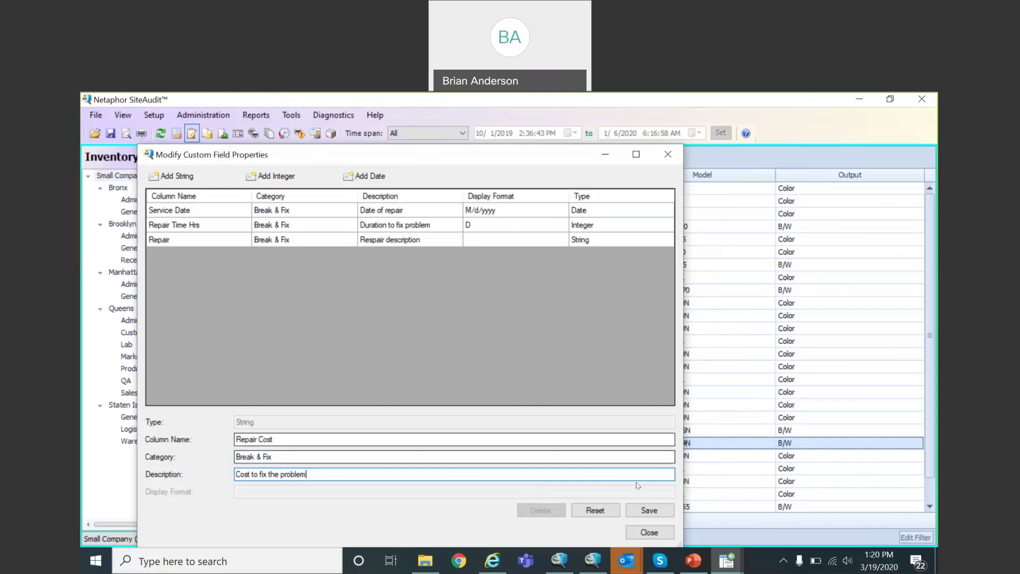
pyautogui.click(649, 511)
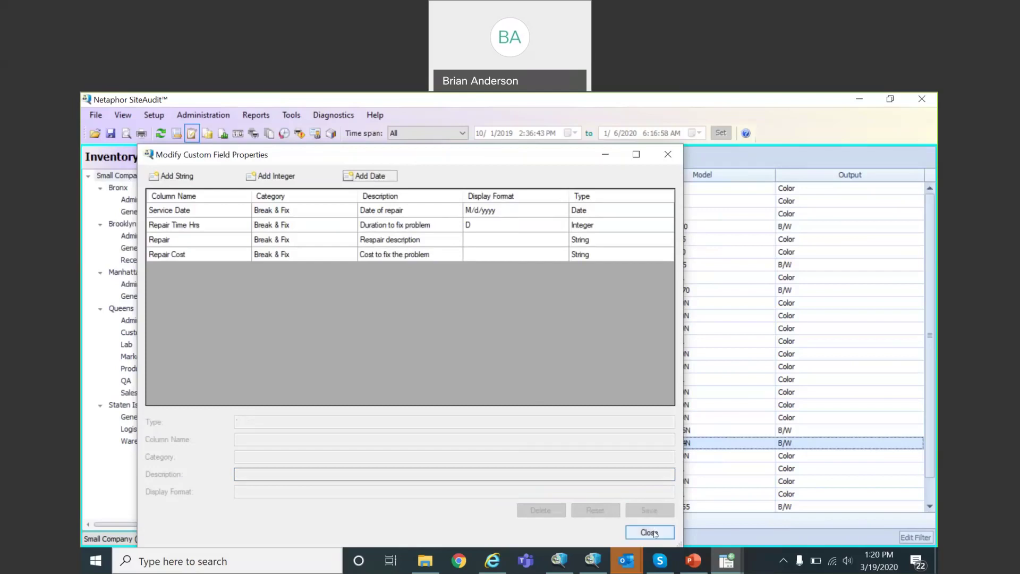
pyautogui.click(654, 532)
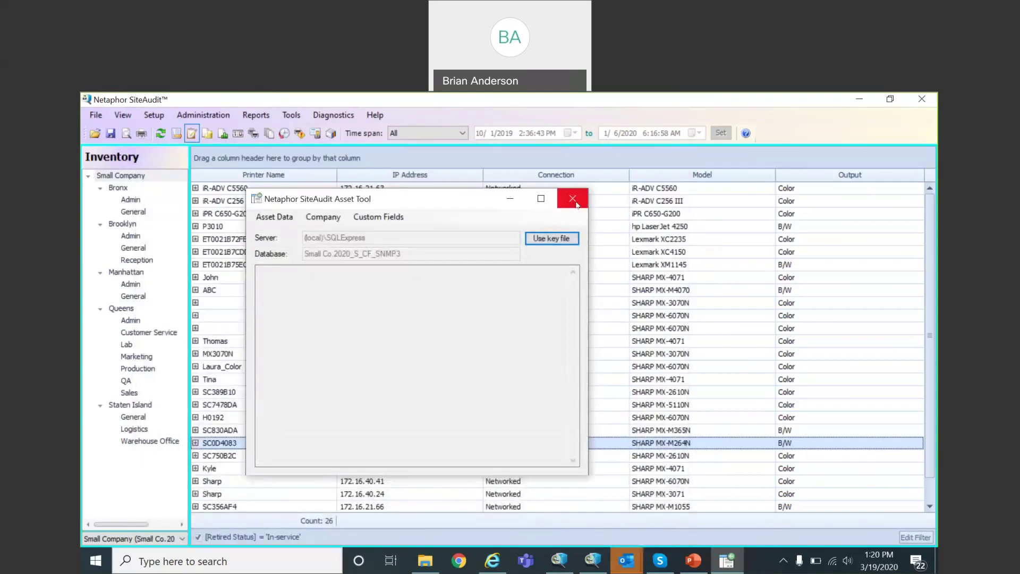
pyautogui.click(573, 199)
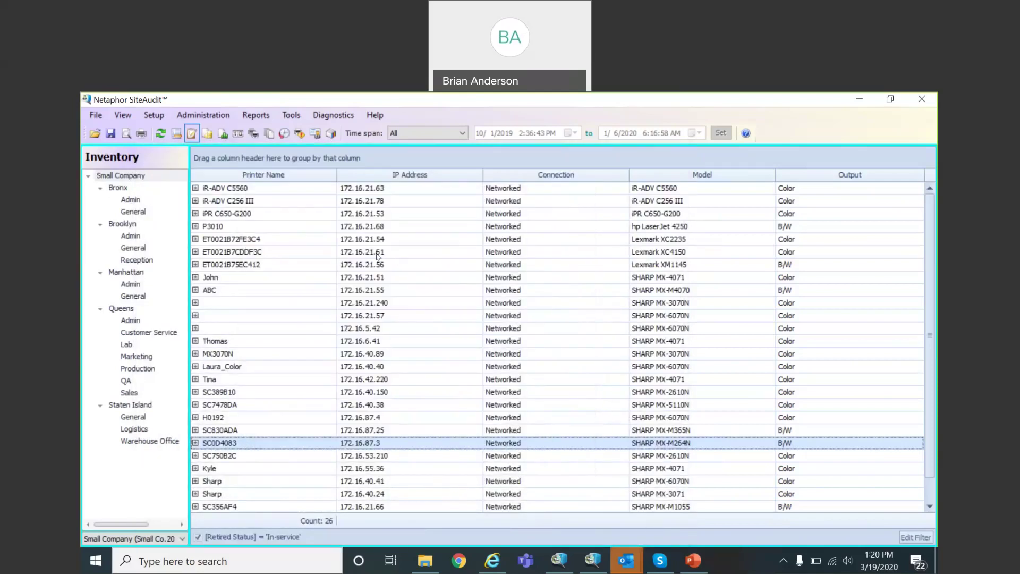
# Add the Repair, Repair Cost, Repair Time Hrs and Service Date columns to the inventory table and slightly narrow the Repair column.
pyautogui.rightClick(434, 178)
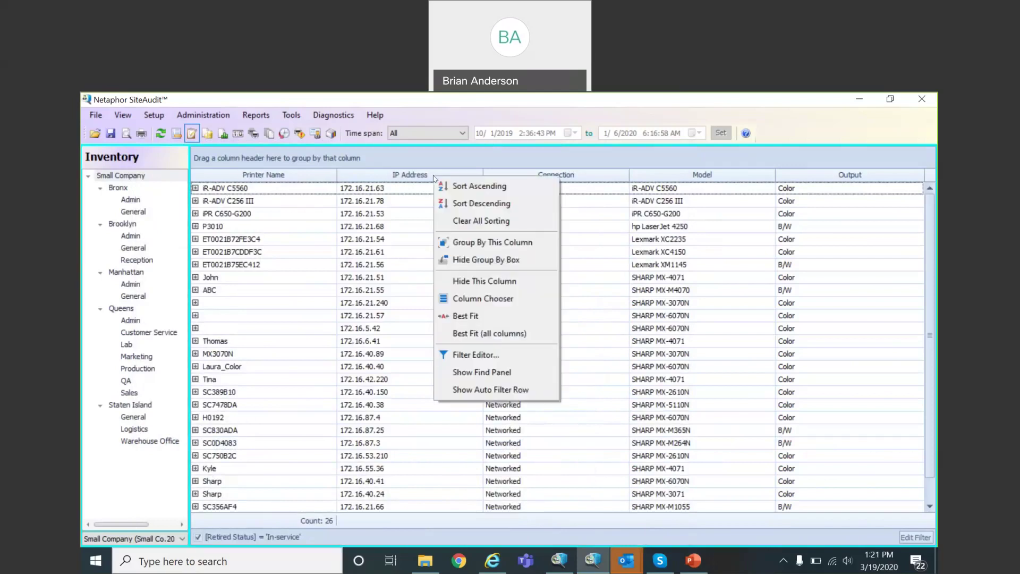
pyautogui.click(486, 299)
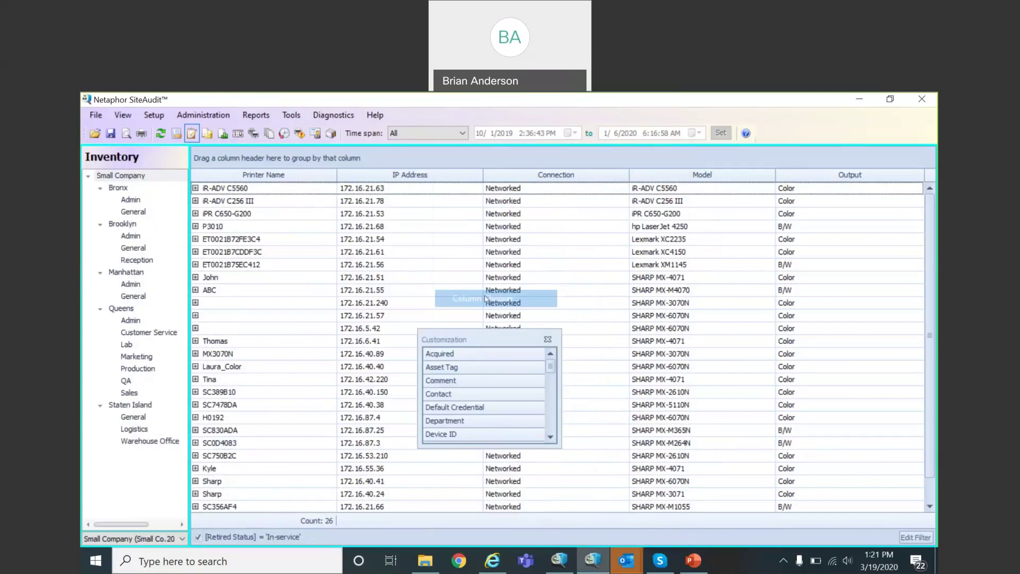
pyautogui.moveTo(482, 329); pyautogui.dragTo(478, 299)
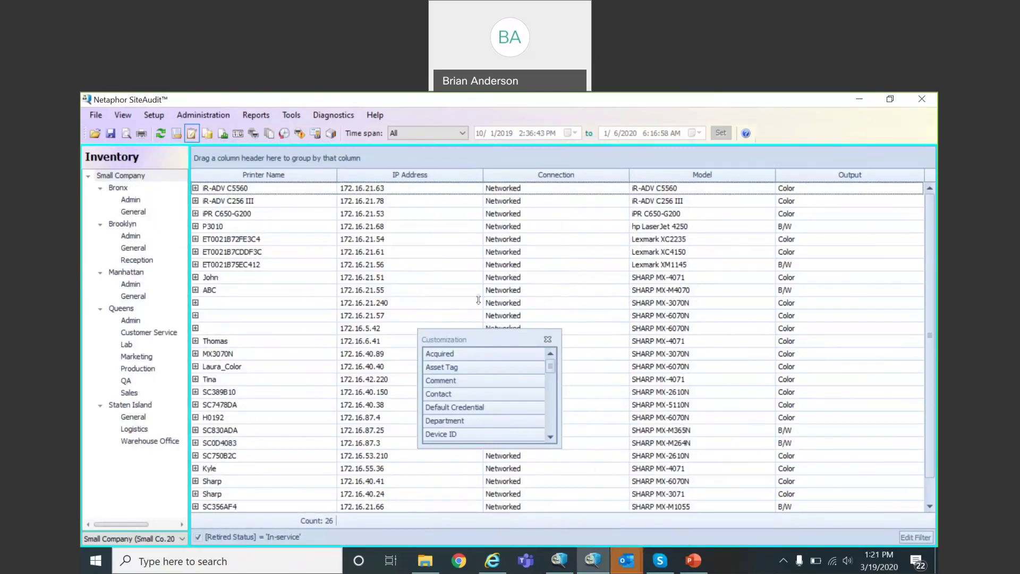
pyautogui.scroll(-5, 484, 332)
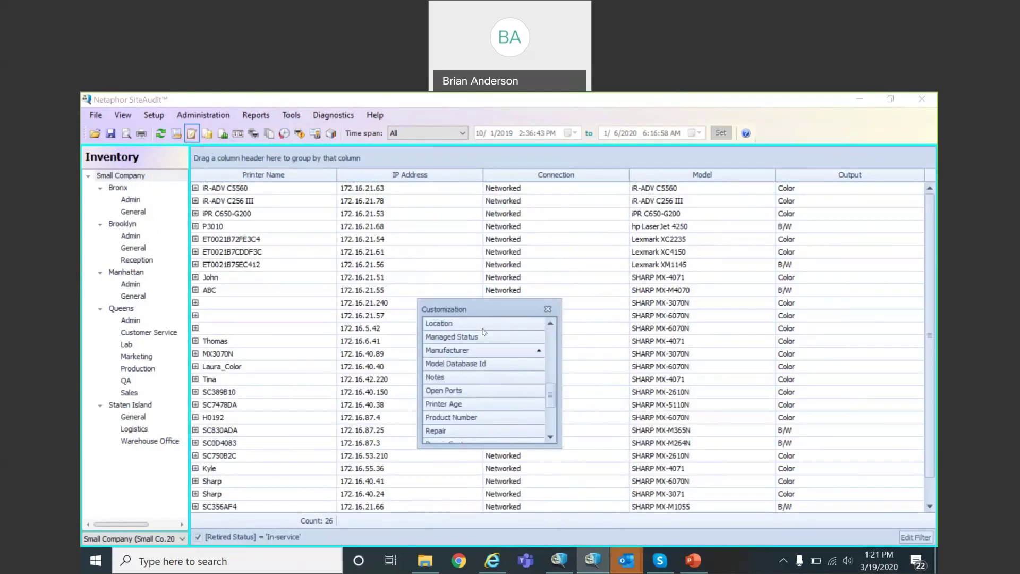
pyautogui.doubleClick(455, 432)
pyautogui.click(550, 438)
pyautogui.click(551, 438)
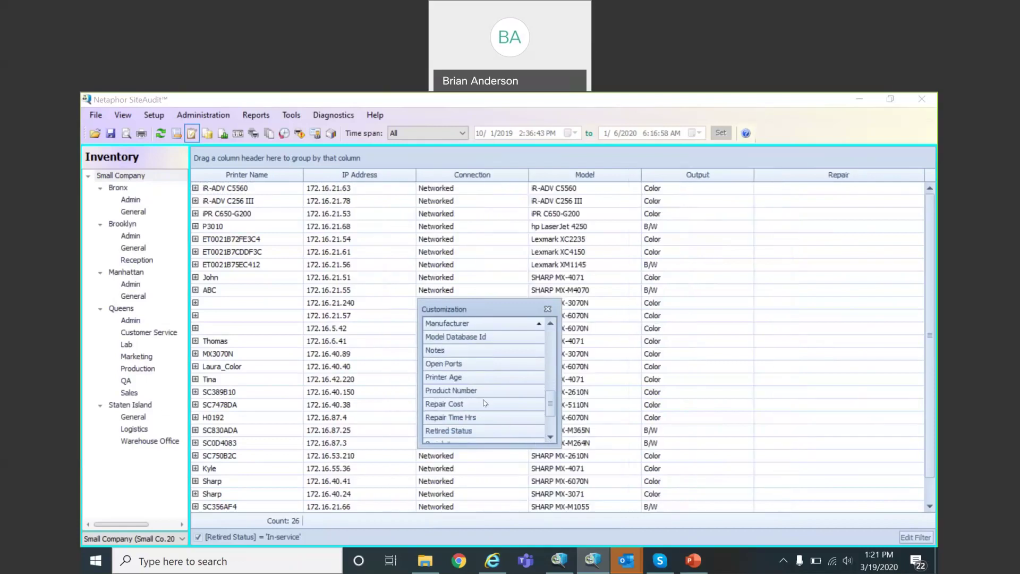
pyautogui.doubleClick(484, 406)
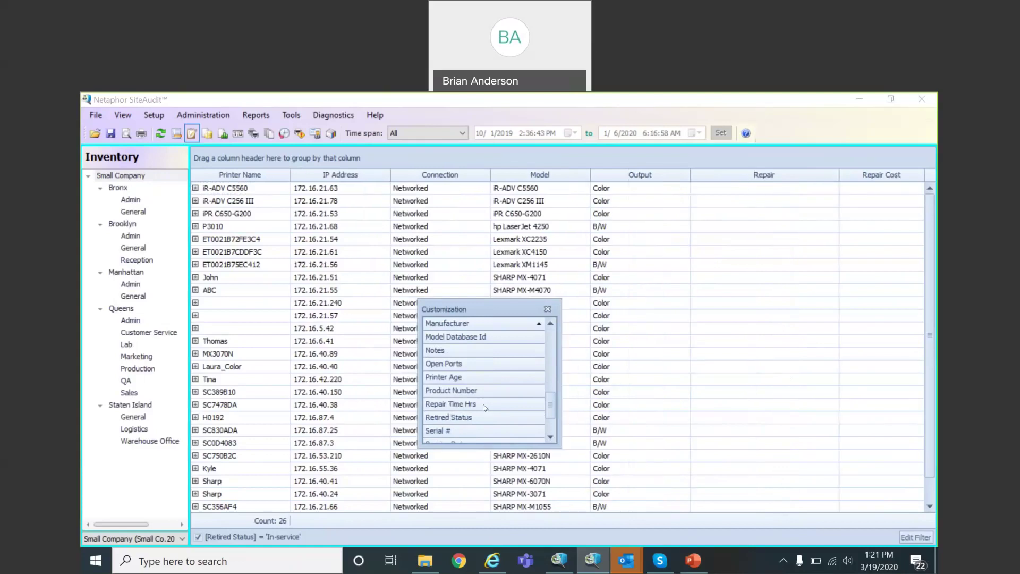
pyautogui.doubleClick(485, 407)
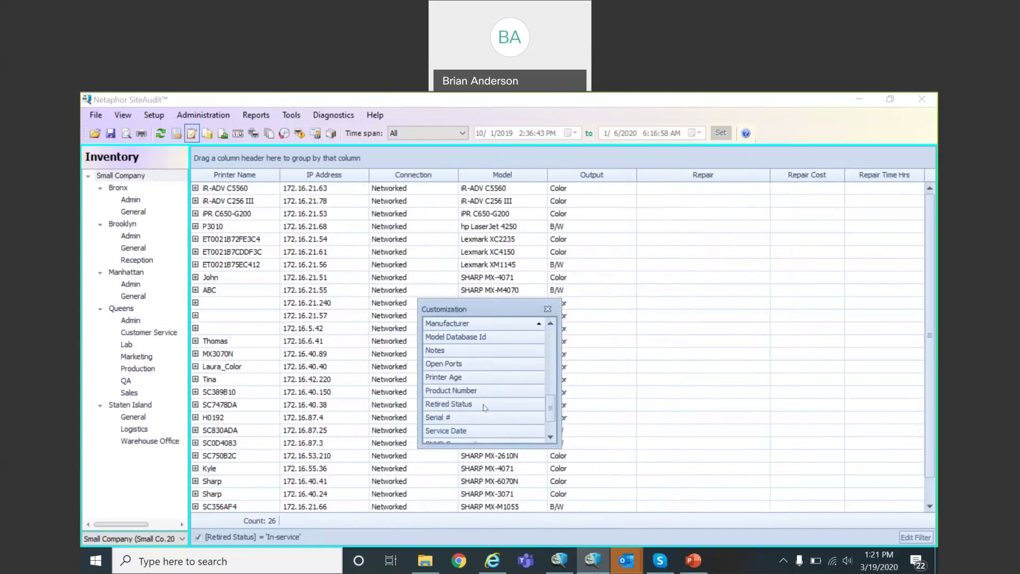
pyautogui.doubleClick(473, 433)
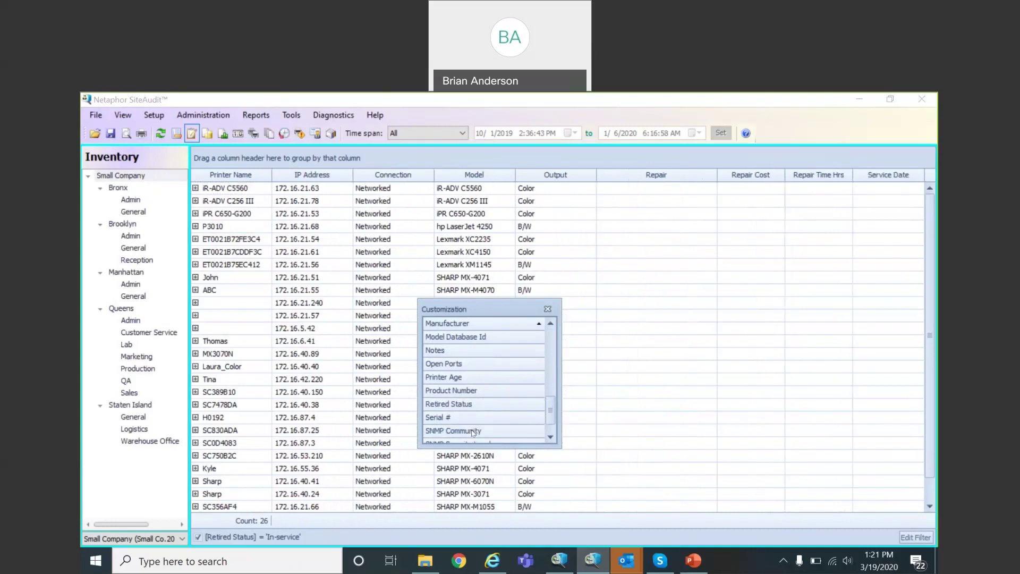
pyautogui.click(548, 310)
pyautogui.moveTo(713, 174); pyautogui.dragTo(692, 175)
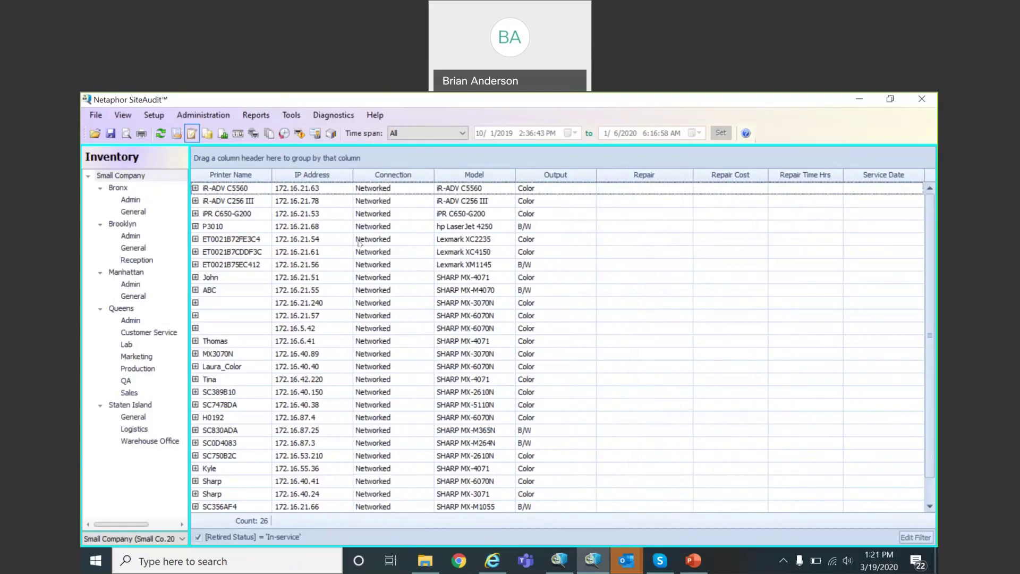
# Examine the Break & Fix custom fields in the details of the iR-ADV C256 III printer, leaving them empty.
pyautogui.click(298, 202)
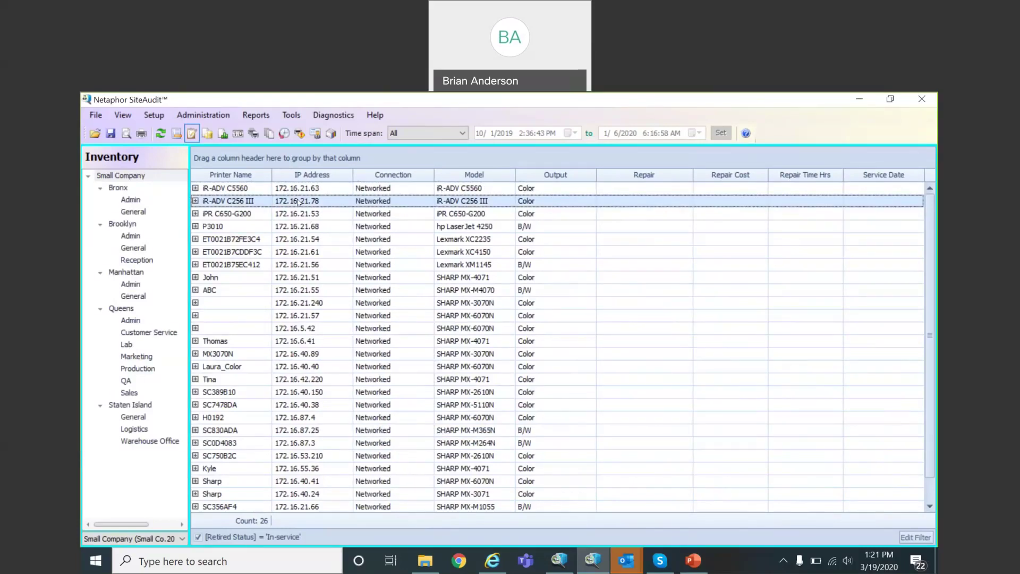
pyautogui.rightClick(299, 203)
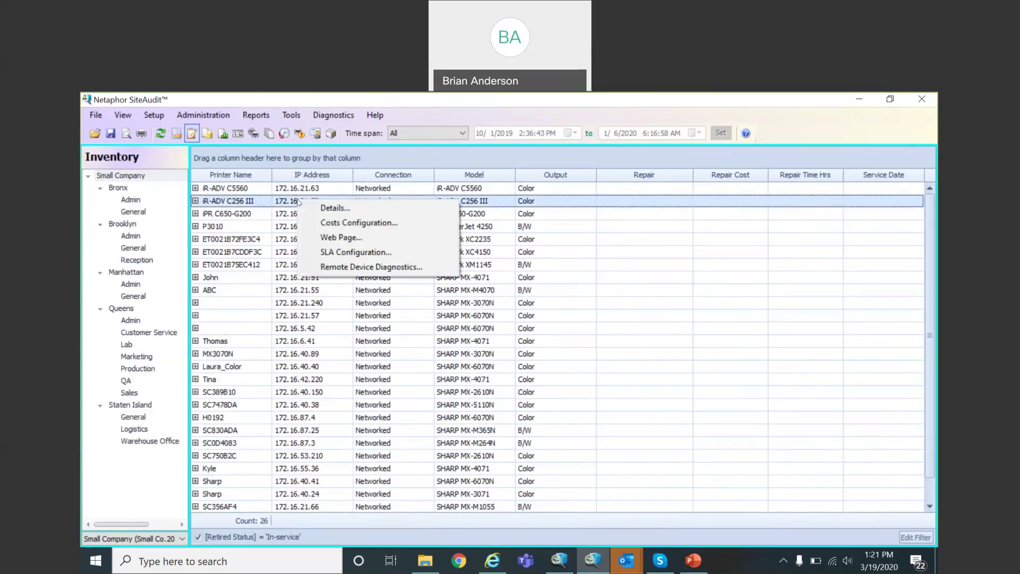
pyautogui.click(332, 208)
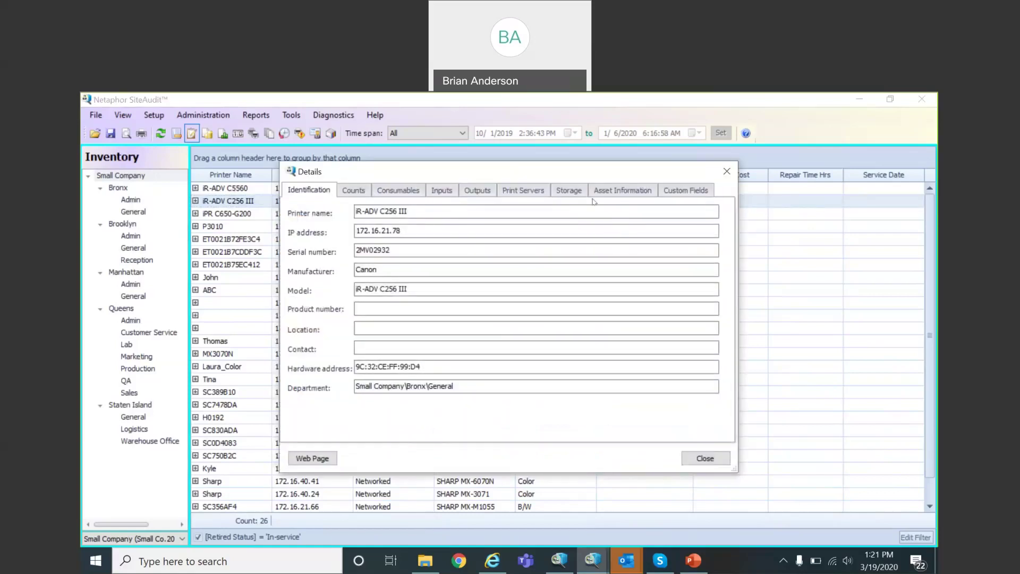
pyautogui.click(686, 196)
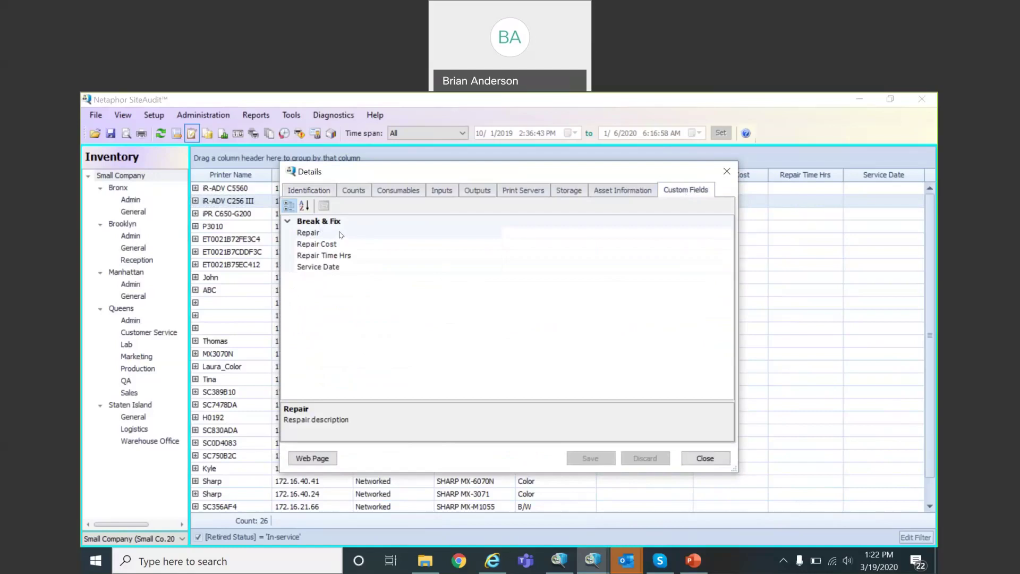
pyautogui.click(529, 231)
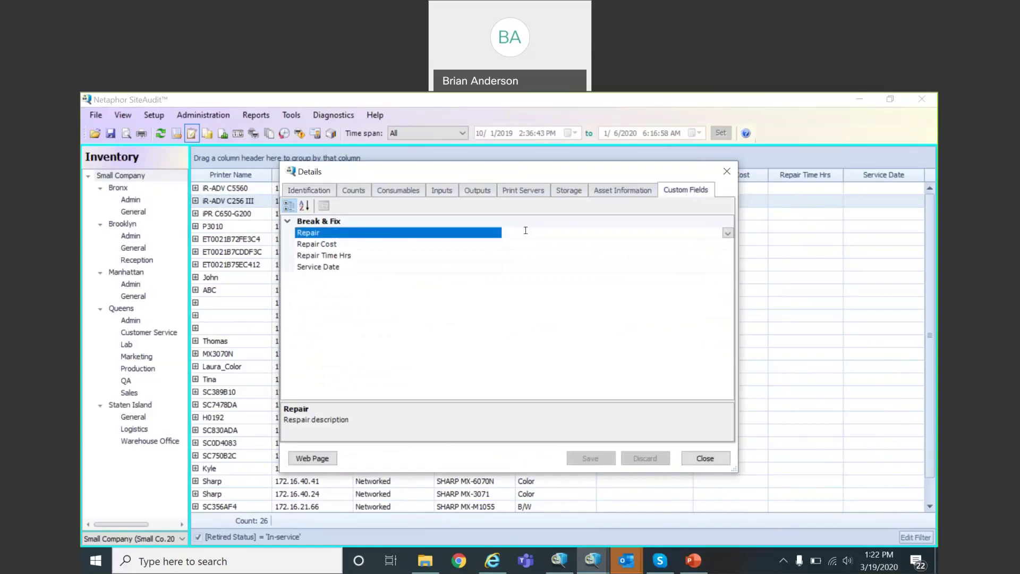
pyautogui.click(533, 254)
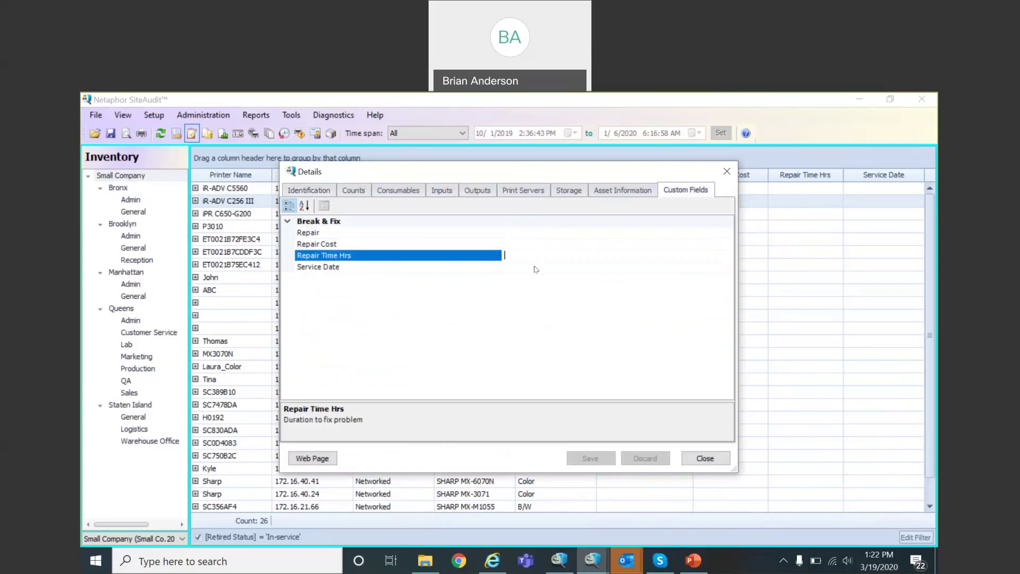
pyautogui.click(534, 266)
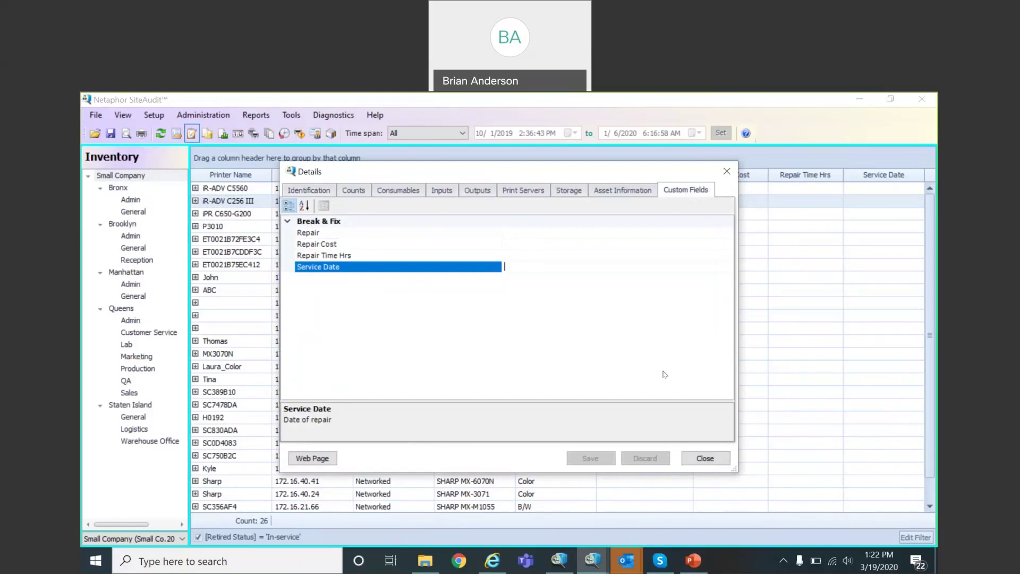
pyautogui.click(703, 458)
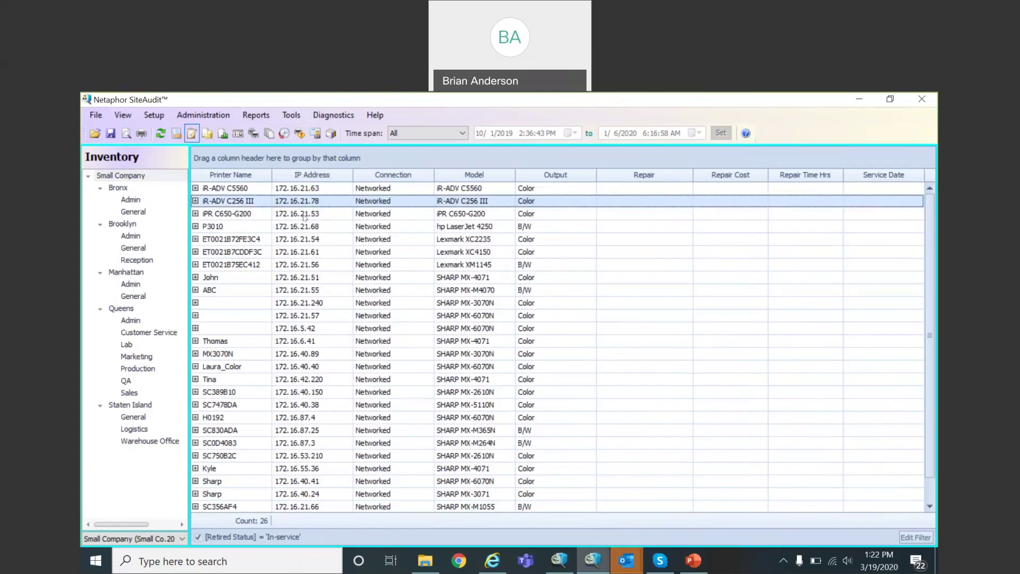
# Export the asset data from the Asset Tool to the Desktop as a CSV file named "Break & Fix 2", and close the Asset Tool.
pyautogui.click(293, 116)
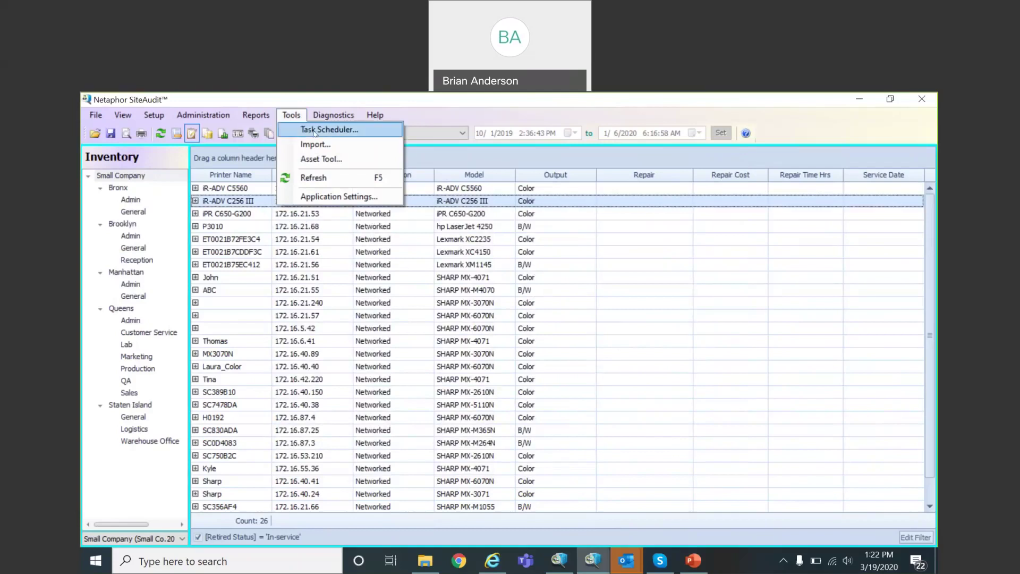
pyautogui.click(330, 159)
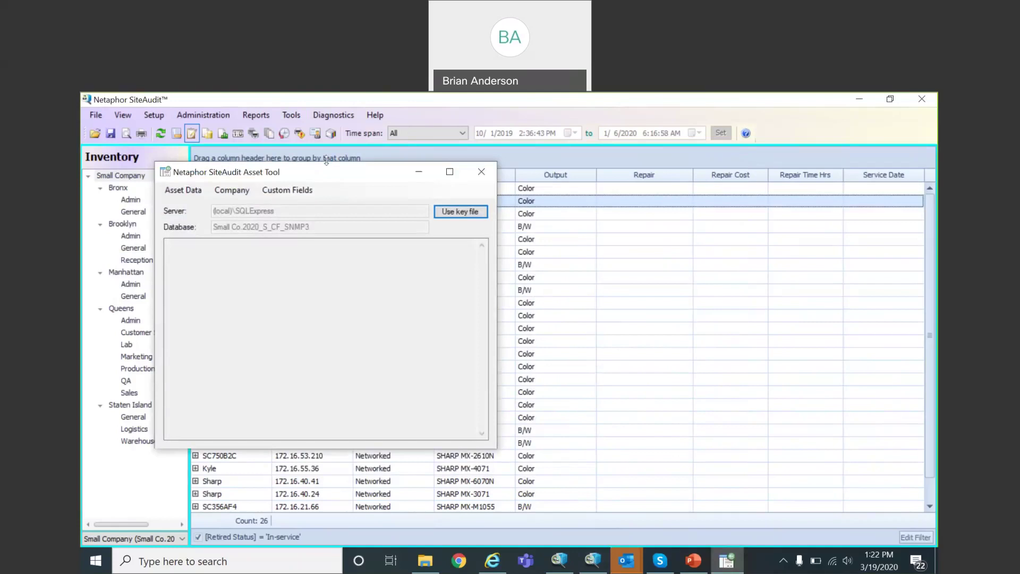
pyautogui.moveTo(328, 171); pyautogui.dragTo(461, 168)
pyautogui.click(314, 188)
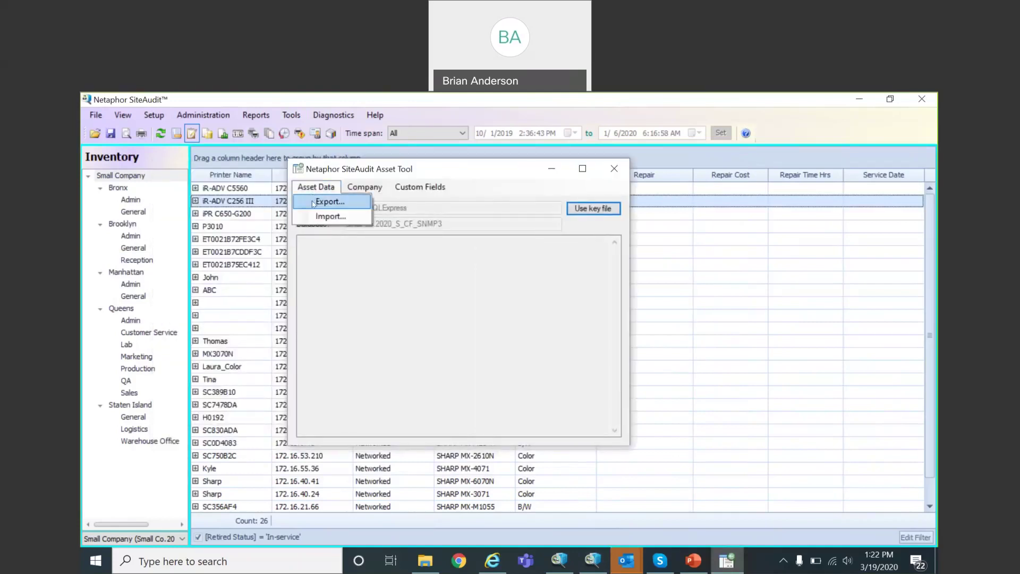
pyautogui.click(350, 345)
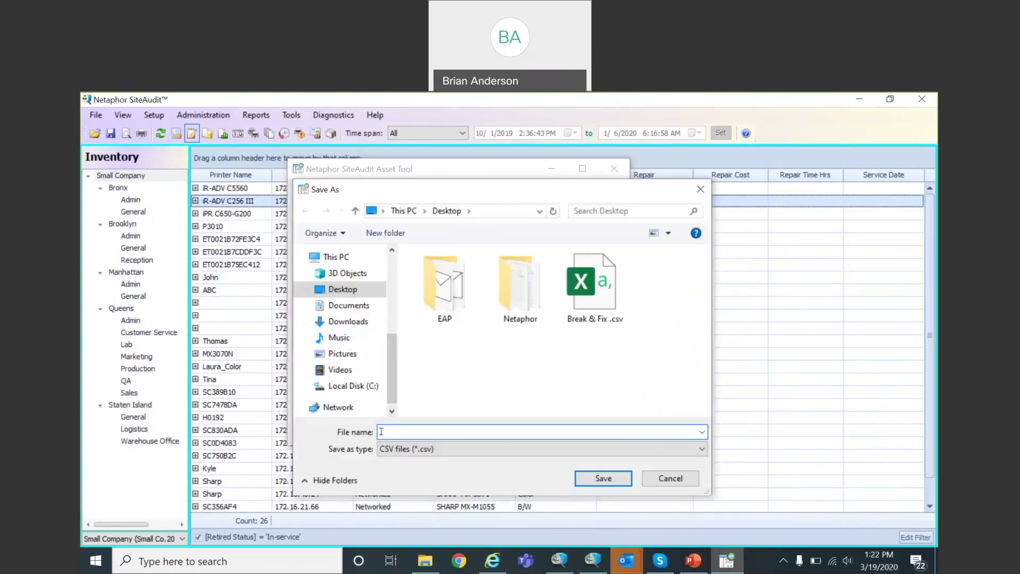
pyautogui.write('Br')
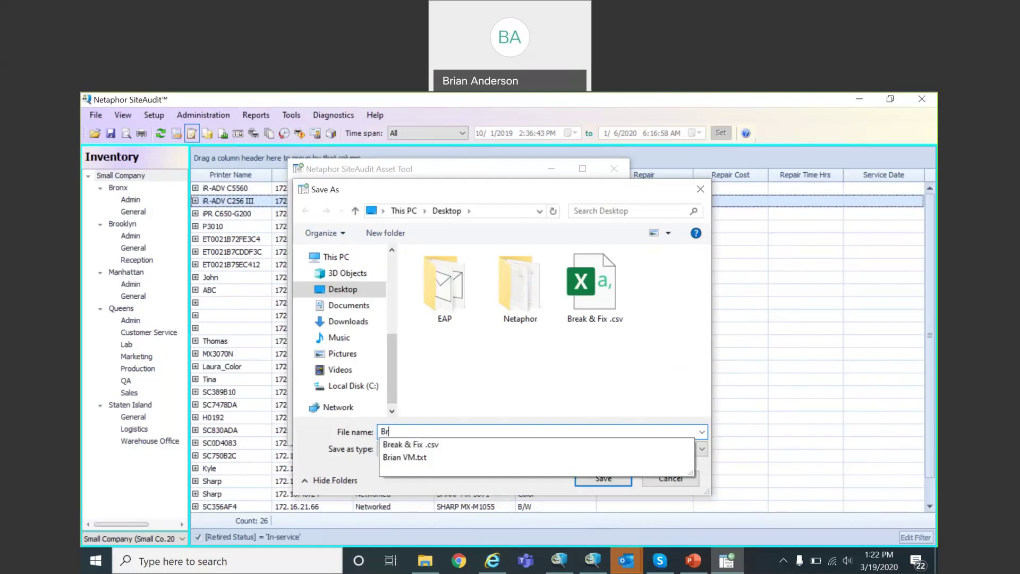
pyautogui.write('eak & Fix 2')
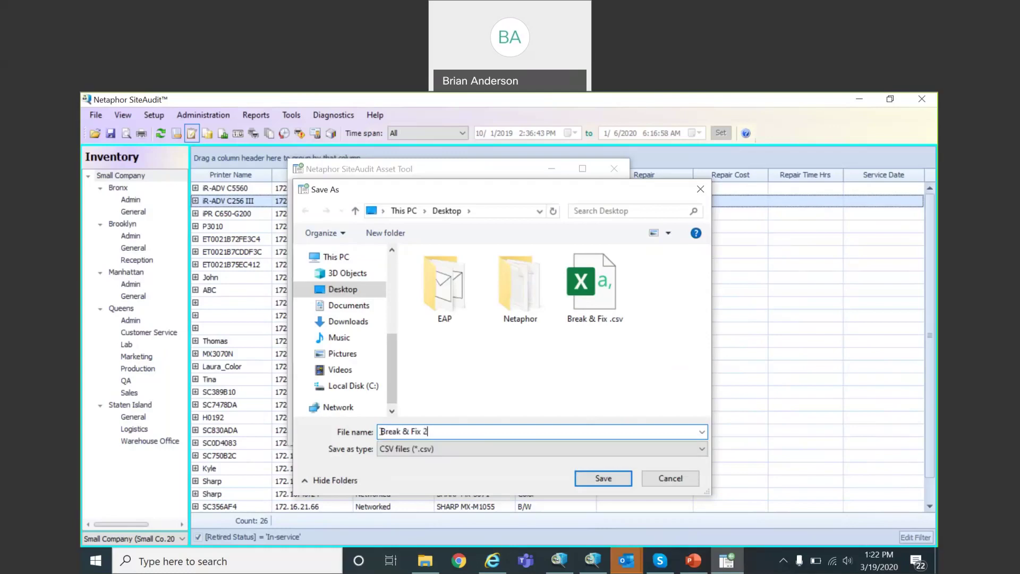
pyautogui.click(601, 478)
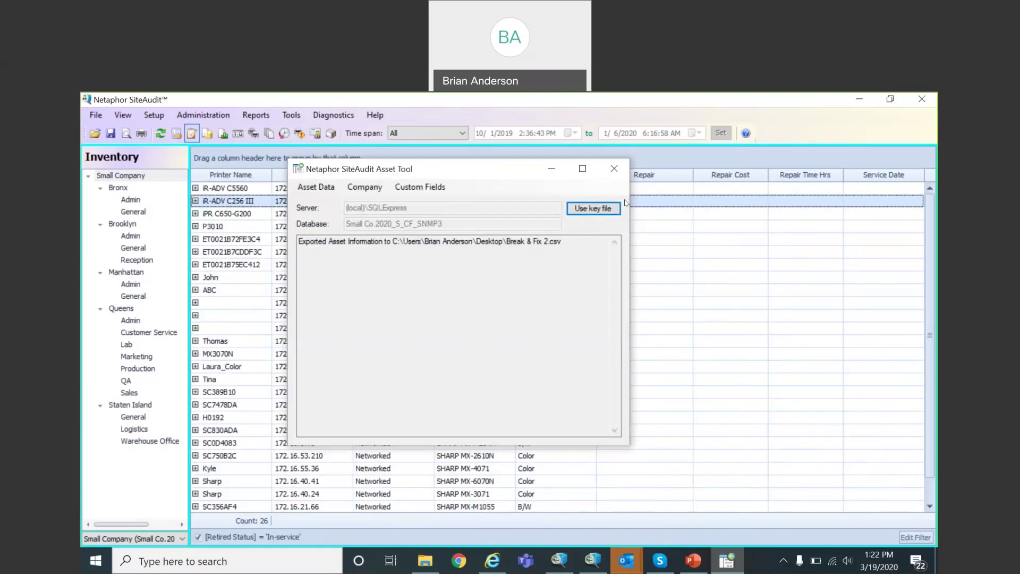
pyautogui.click(615, 170)
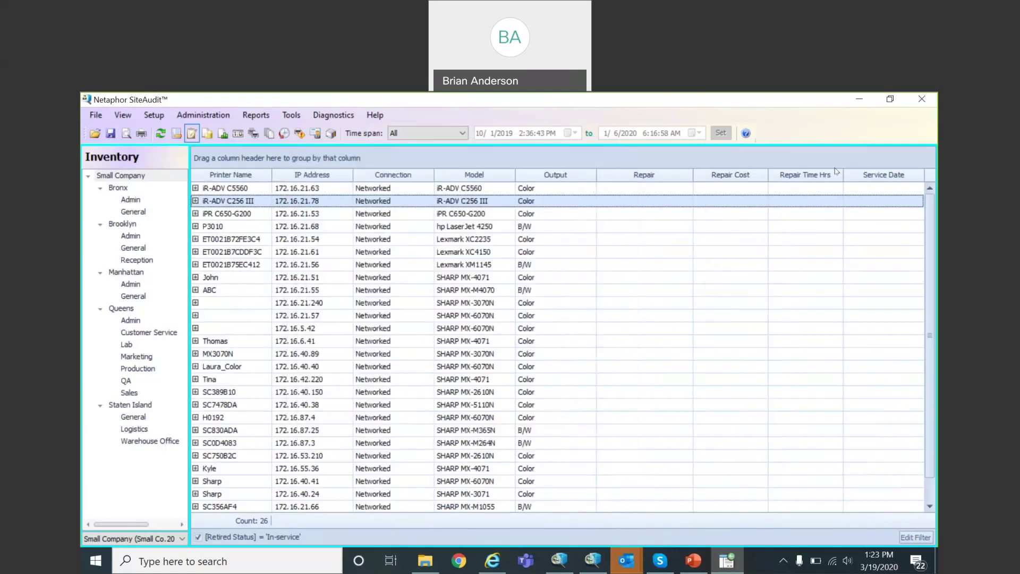
# Minimize the open windows, move the Break & Fix 2.csv file to a free spot on the desktop and open it in Excel.
pyautogui.click(858, 102)
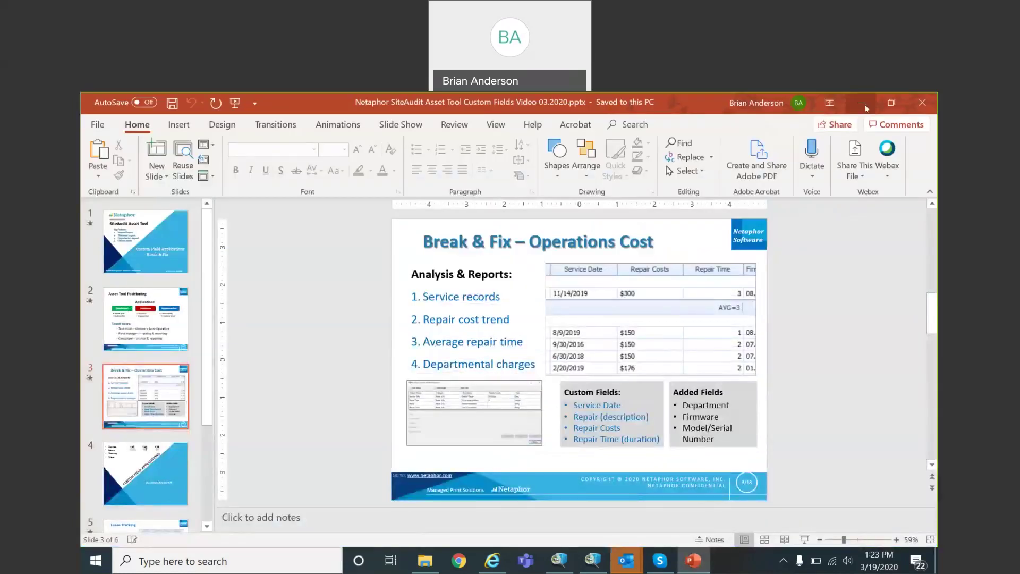
pyautogui.click(861, 104)
pyautogui.click(378, 101)
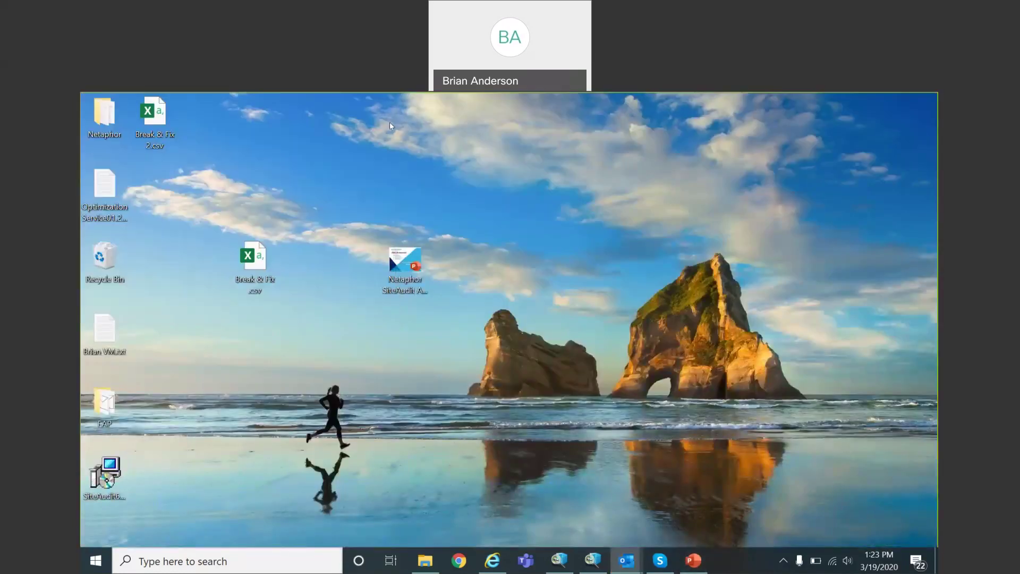
pyautogui.moveTo(154, 114); pyautogui.dragTo(597, 244)
pyautogui.doubleClick(596, 245)
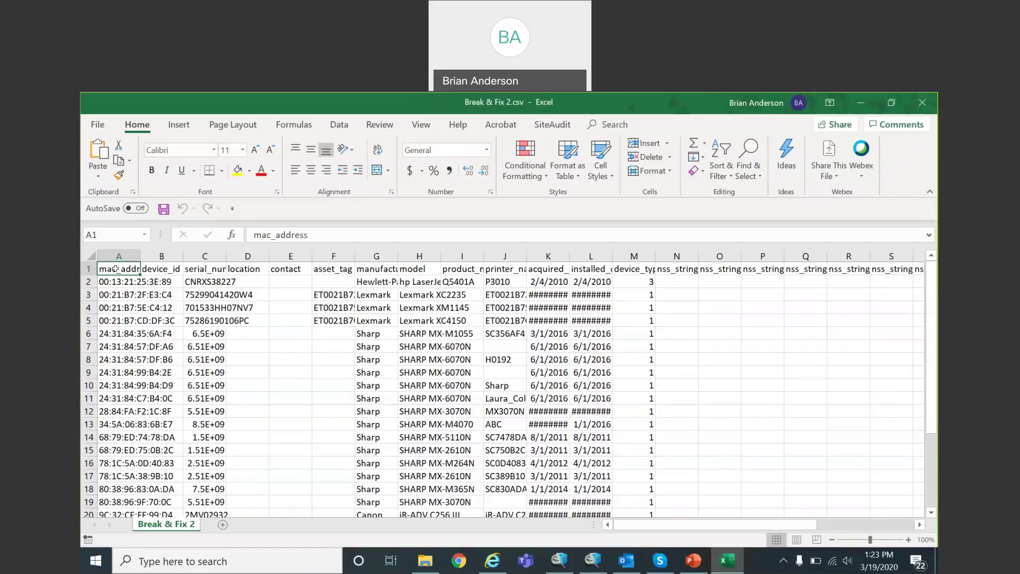
# Widen the mac_address and serial_number columns, review the exported columns through the nss_integer fields, and close the file without saving.
pyautogui.moveTo(137, 254); pyautogui.dragTo(169, 255)
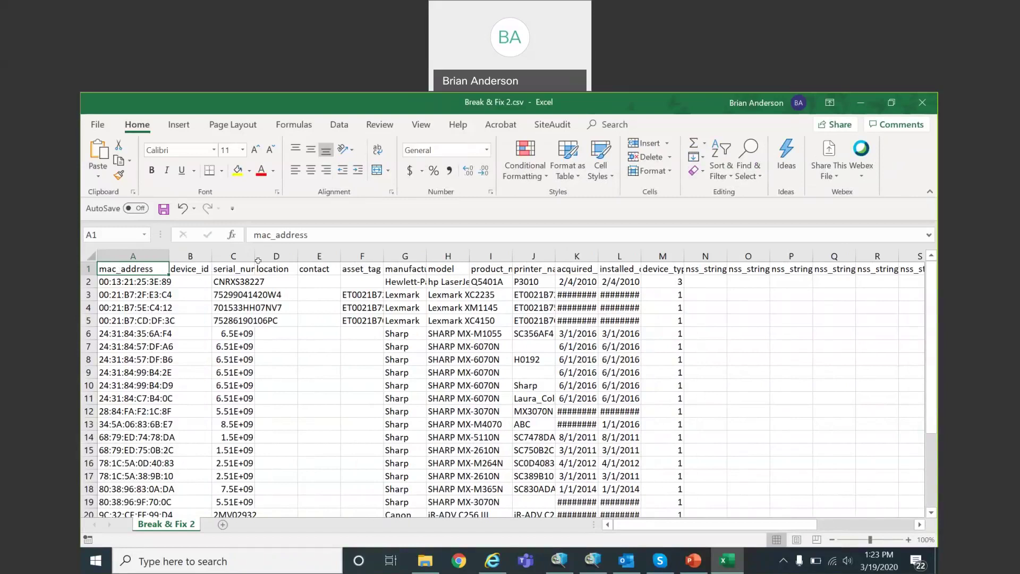
pyautogui.moveTo(255, 256); pyautogui.dragTo(278, 257)
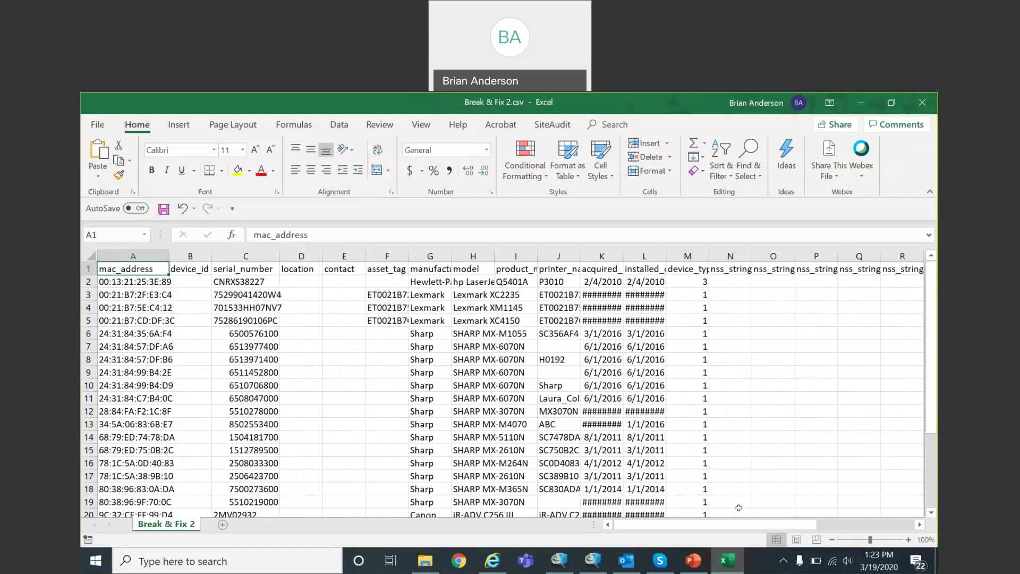
pyautogui.moveTo(738, 526); pyautogui.dragTo(836, 525)
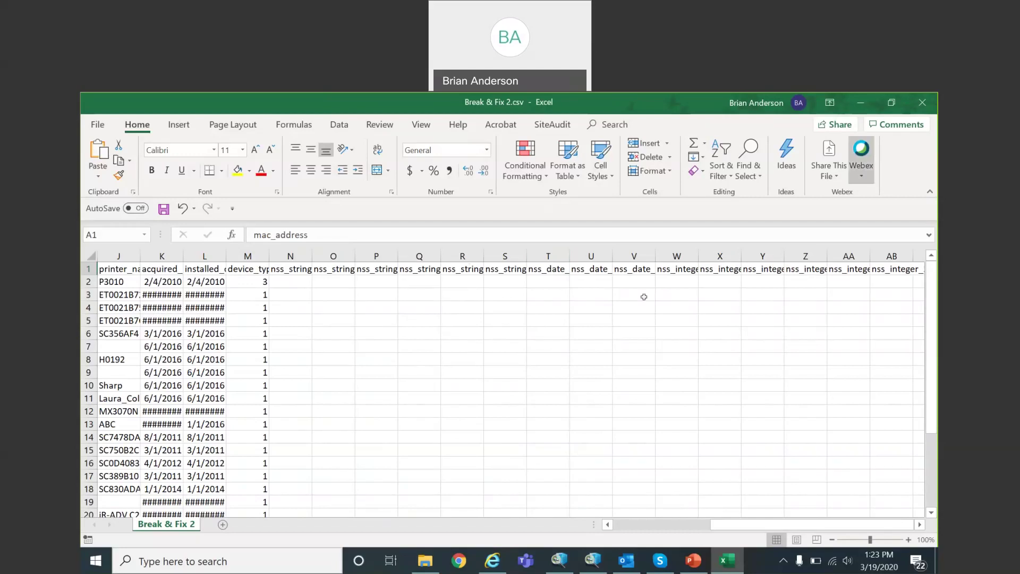
pyautogui.click(922, 106)
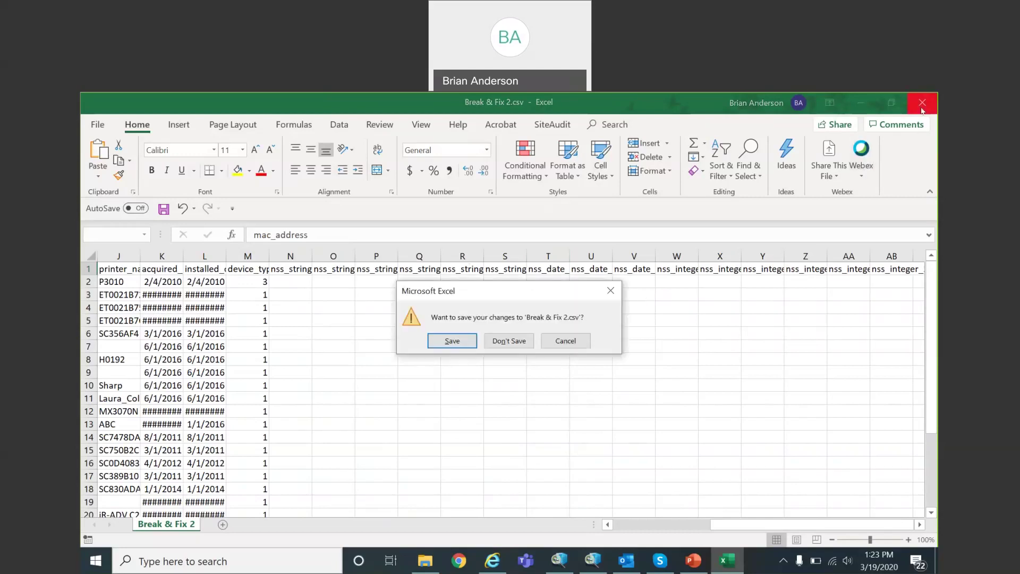
pyautogui.click(517, 340)
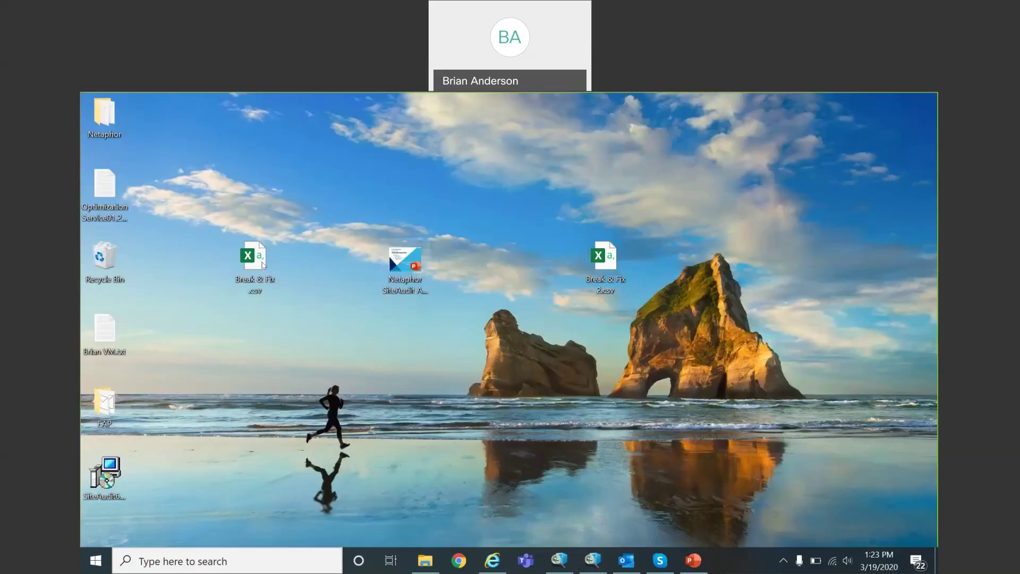
# Open the Break & Fix .csv file from the desktop and examine its header row from Repair through nss_integer_1.
pyautogui.doubleClick(255, 261)
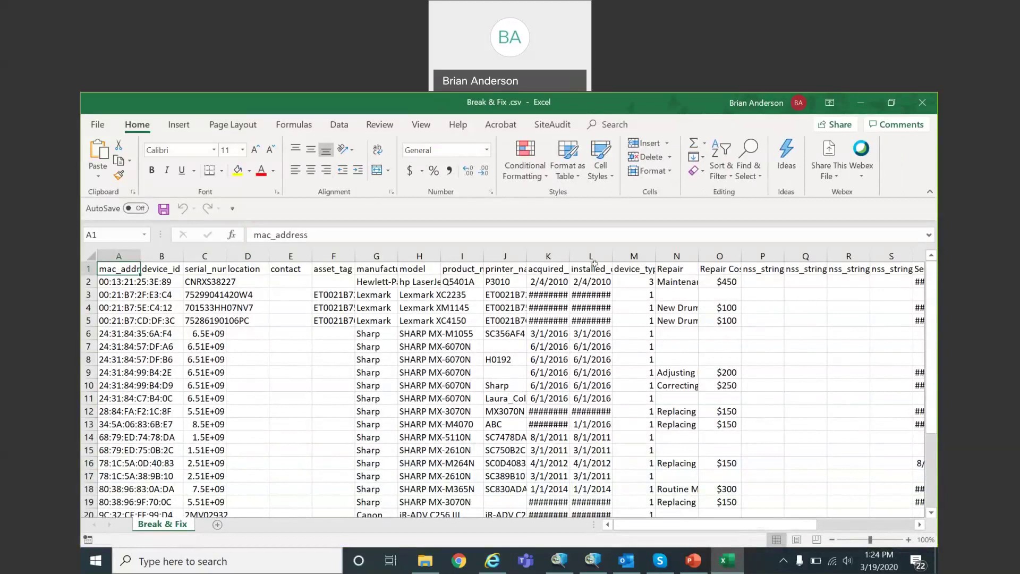
pyautogui.click(661, 267)
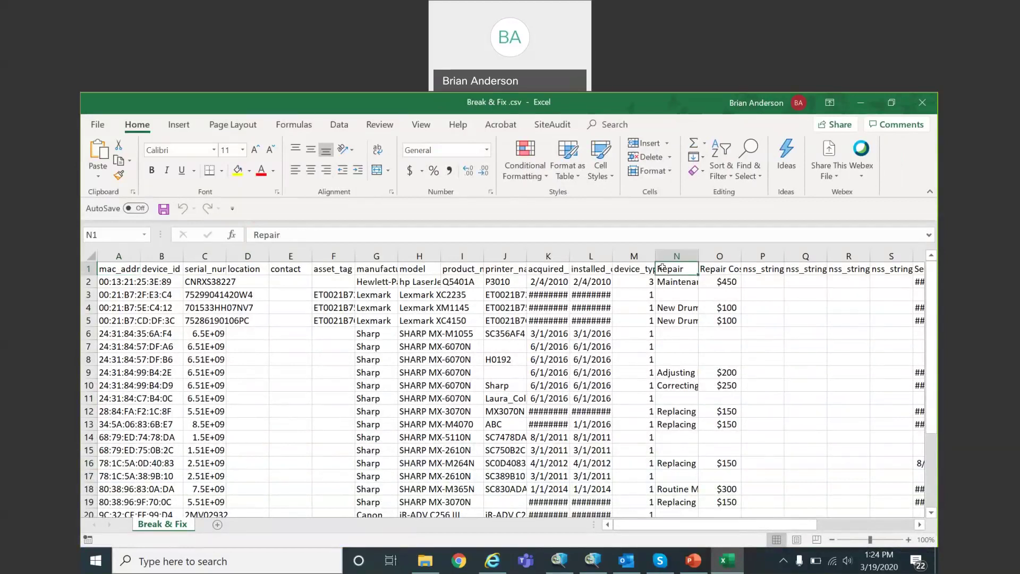
pyautogui.press('Right')
pyautogui.press('Right')
pyautogui.press('Right')
pyautogui.press('Right')
pyautogui.press('Right')
pyautogui.press('Right')
pyautogui.press('Right')
pyautogui.press('Right')
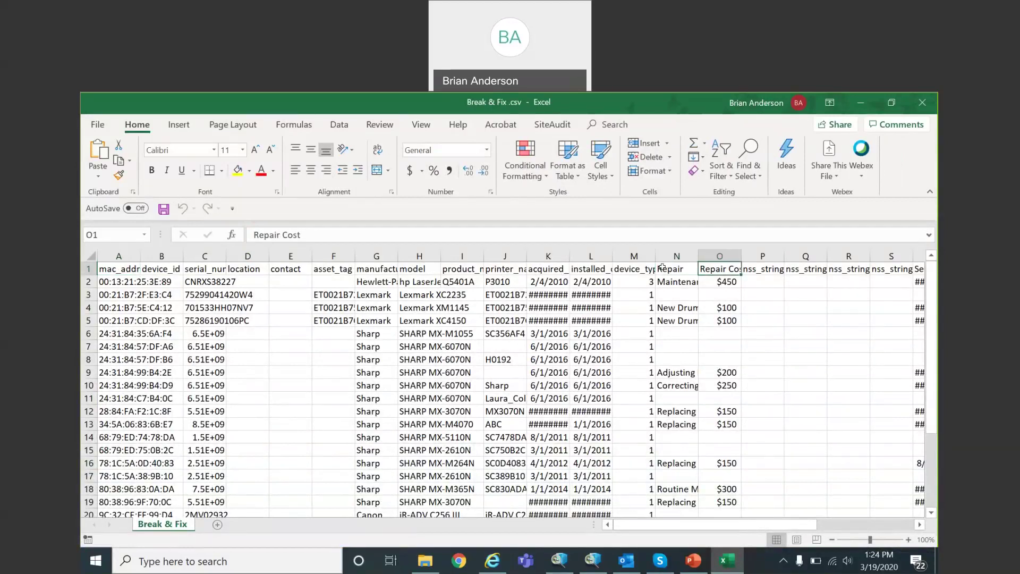
pyautogui.press('Right')
pyautogui.press('Right')
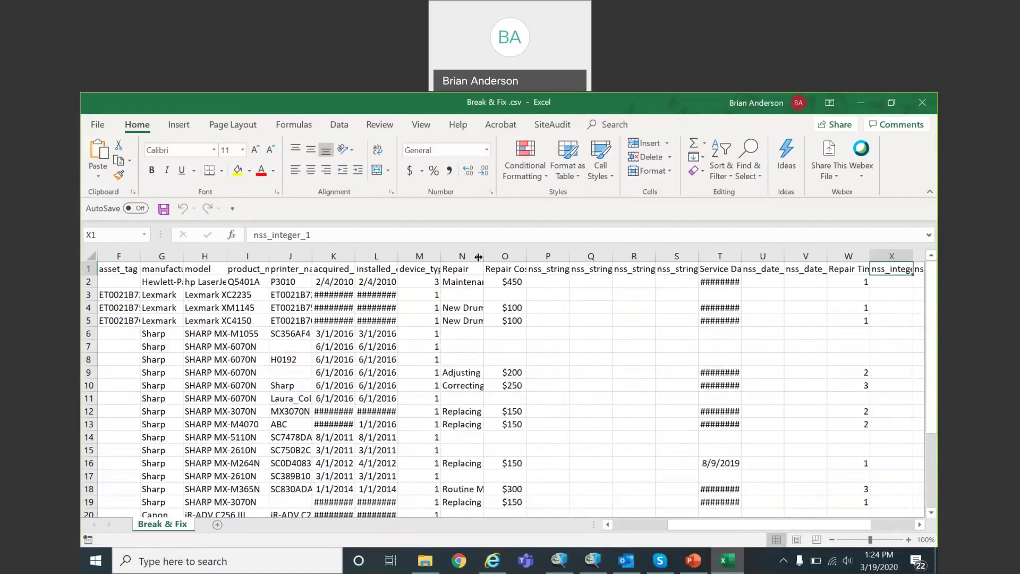
# Widen the Repair, Repair Cost and Service Date columns to read their entries alongside the Repair Time column.
pyautogui.moveTo(479, 256); pyautogui.dragTo(587, 257)
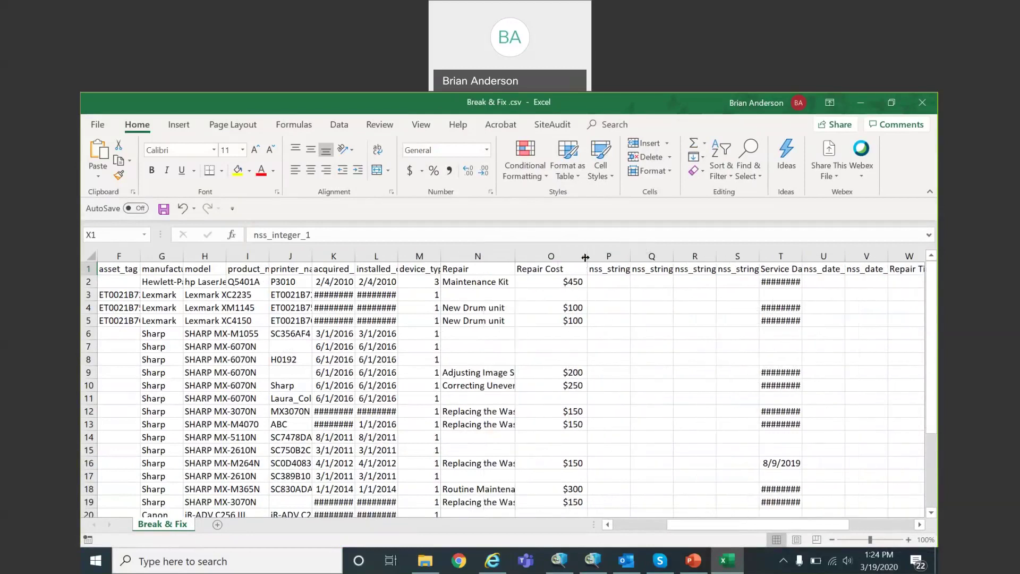
pyautogui.moveTo(801, 257); pyautogui.dragTo(826, 256)
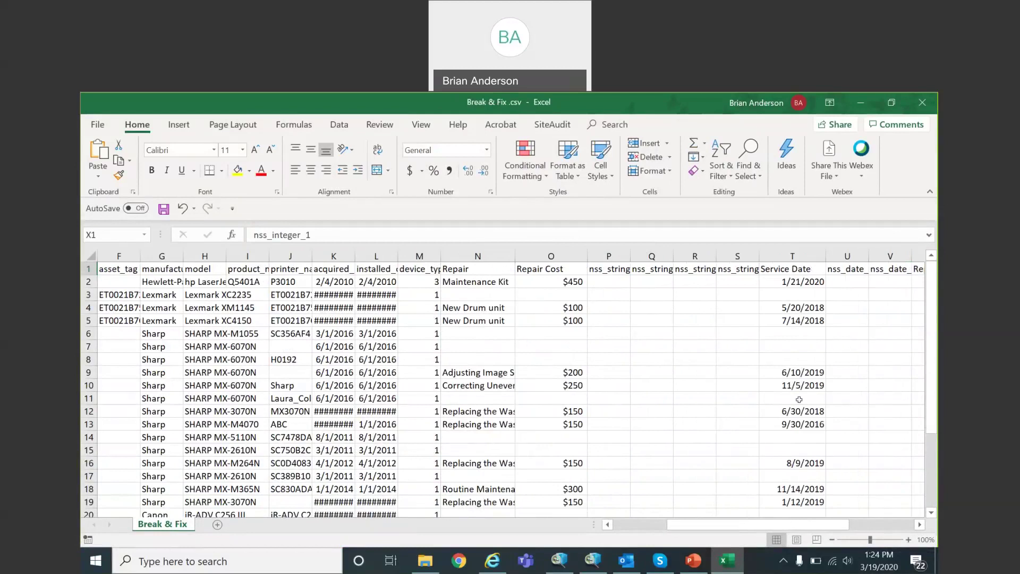
pyautogui.moveTo(755, 525); pyautogui.dragTo(777, 525)
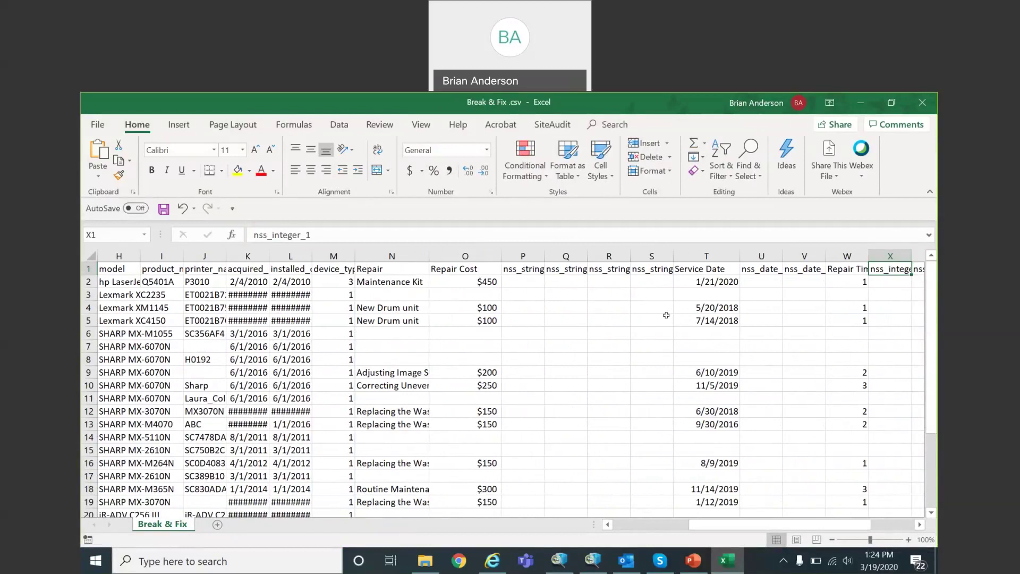
# Examine the repair entries for the individual printers down to row 27, widening the Repair column further, and close the file without saving.
pyautogui.click(405, 282)
pyautogui.click(390, 307)
pyautogui.moveTo(430, 256); pyautogui.dragTo(458, 256)
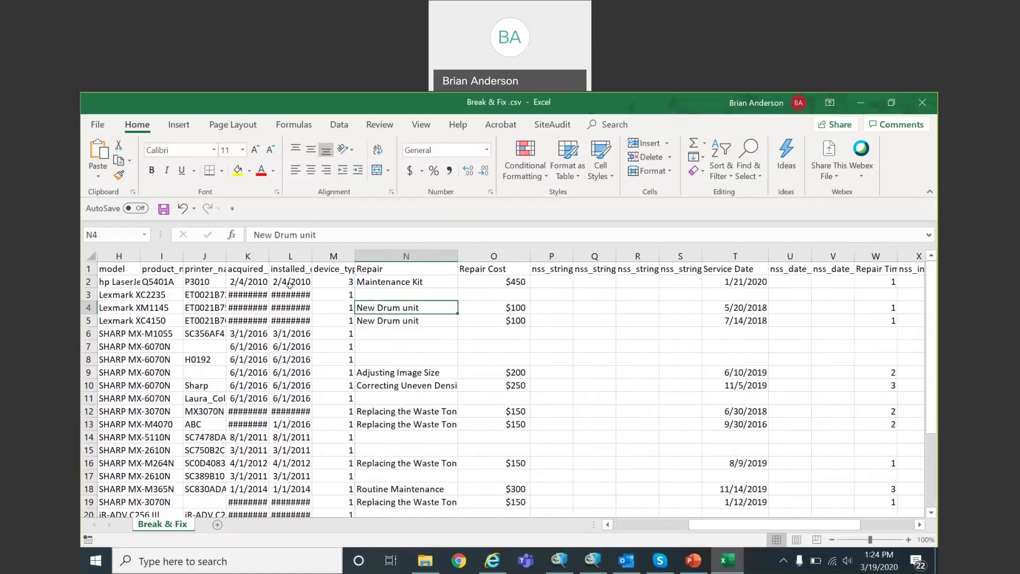
pyautogui.click(145, 307)
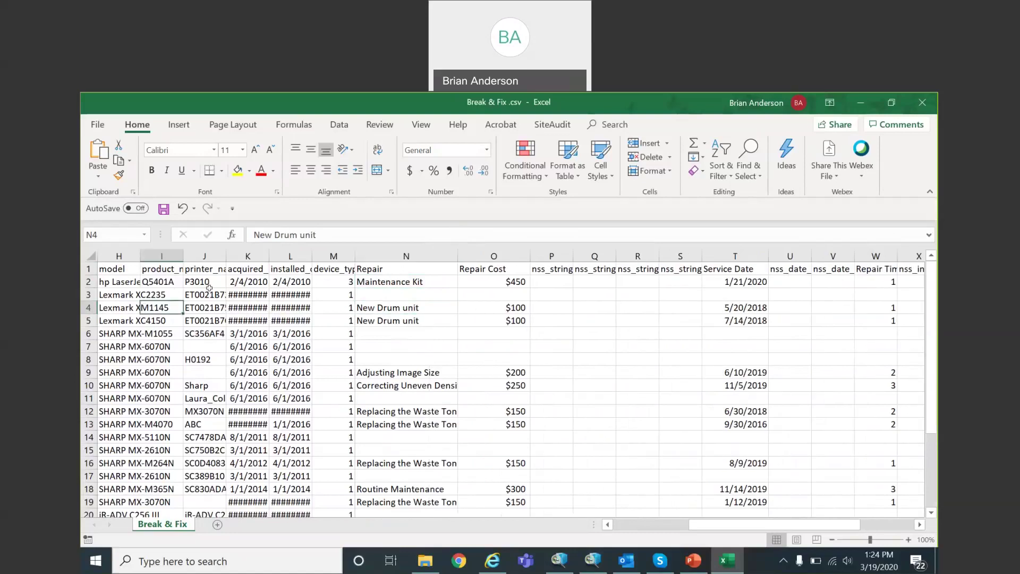
pyautogui.click(390, 308)
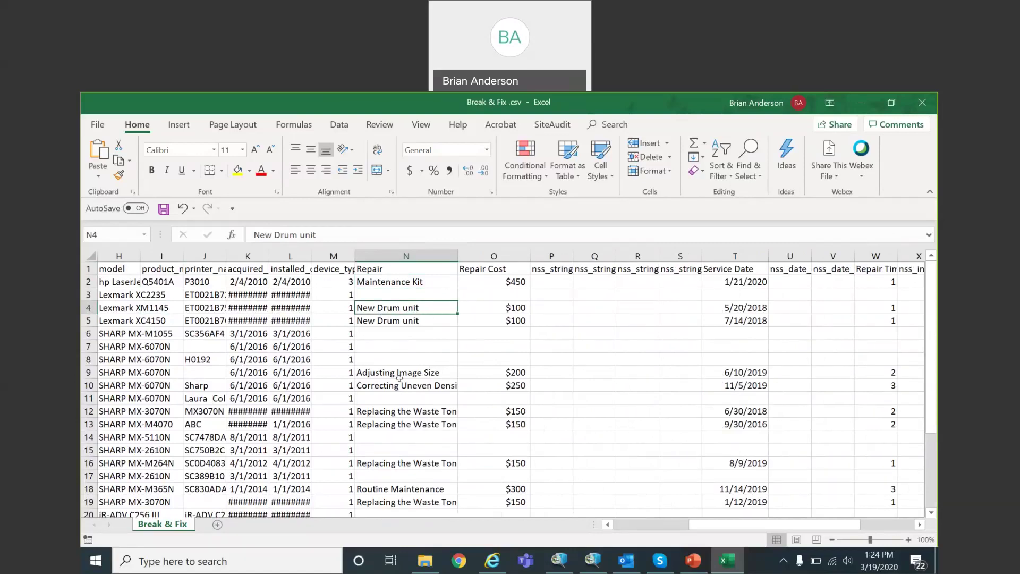
pyautogui.click(193, 387)
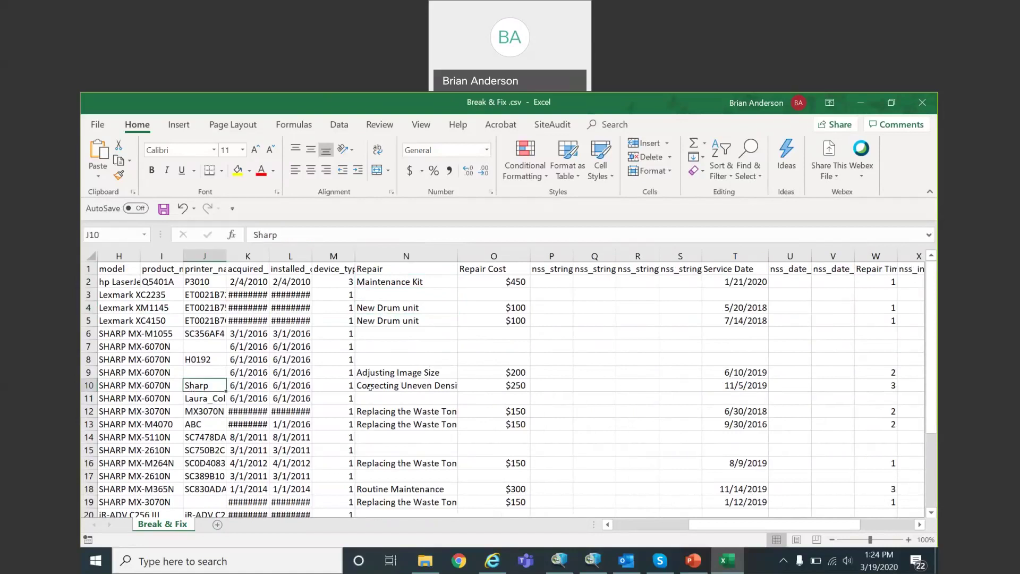
pyautogui.moveTo(458, 256); pyautogui.dragTo(488, 257)
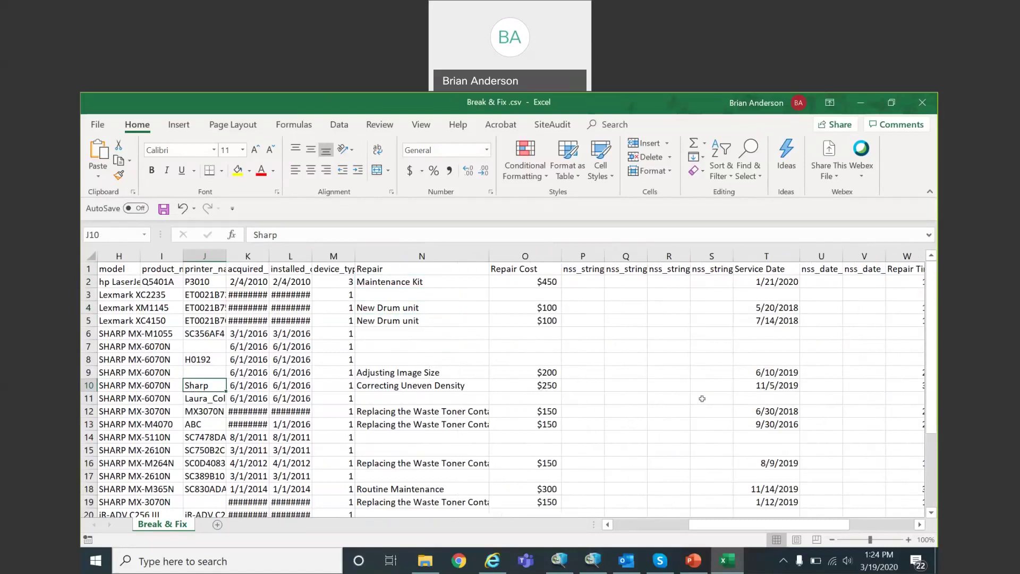
pyautogui.moveTo(930, 303); pyautogui.dragTo(931, 366)
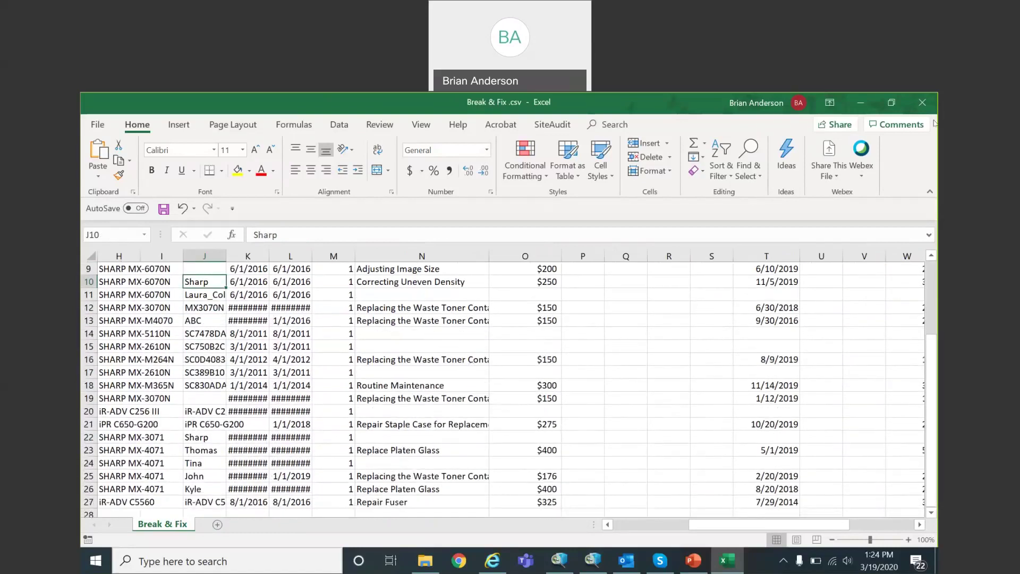
pyautogui.click(927, 104)
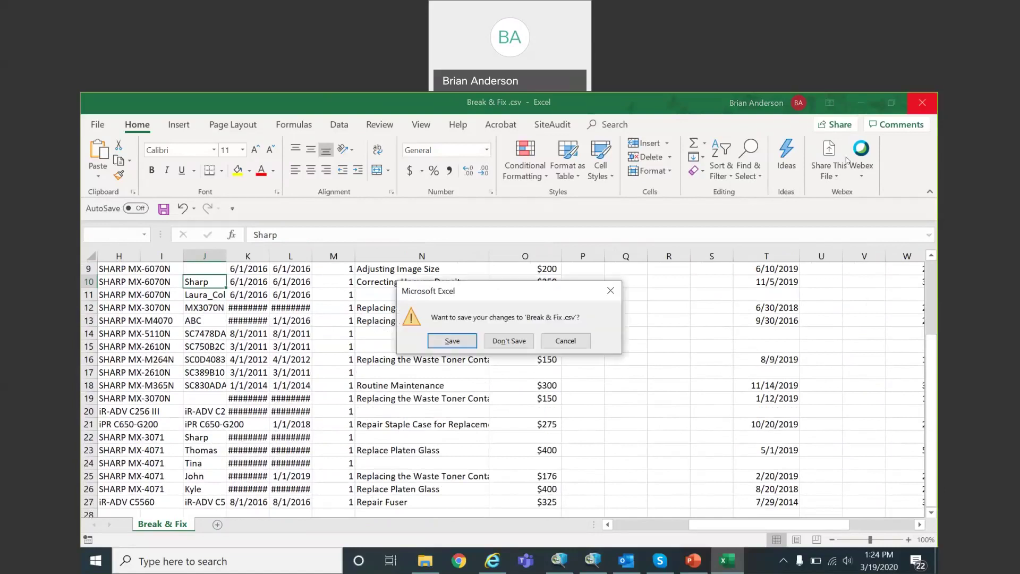
pyautogui.click(501, 337)
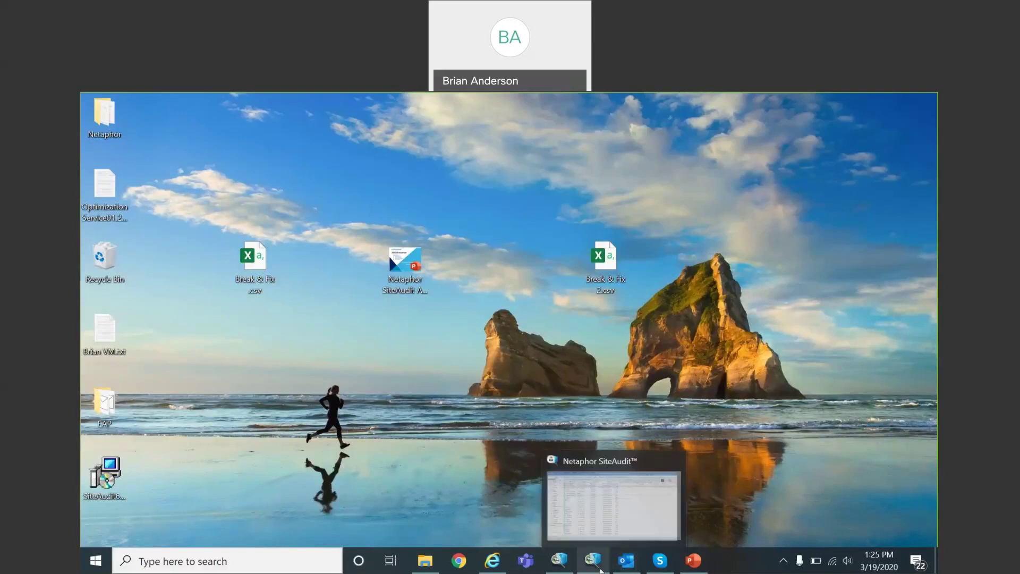
# Switch to SiteAudit, import the asset data from Break & Fix .csv with the Asset Tool, and close the tool.
pyautogui.click(599, 569)
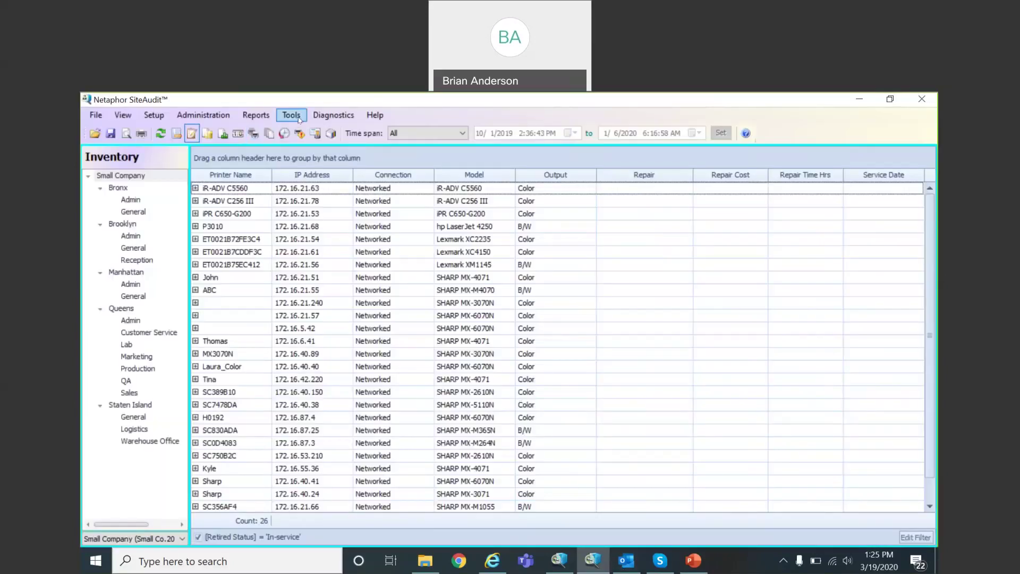
pyautogui.click(300, 120)
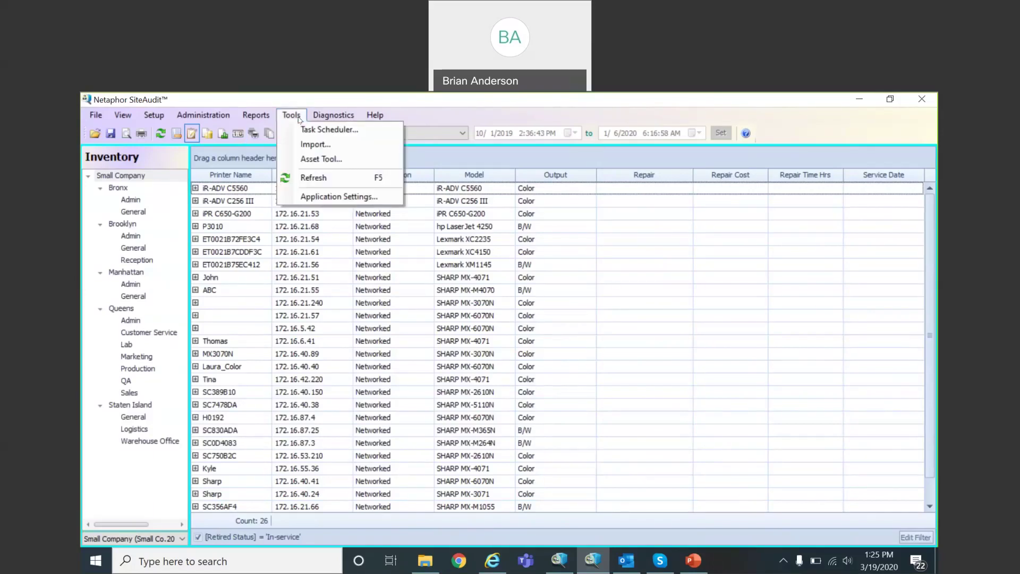
pyautogui.click(311, 161)
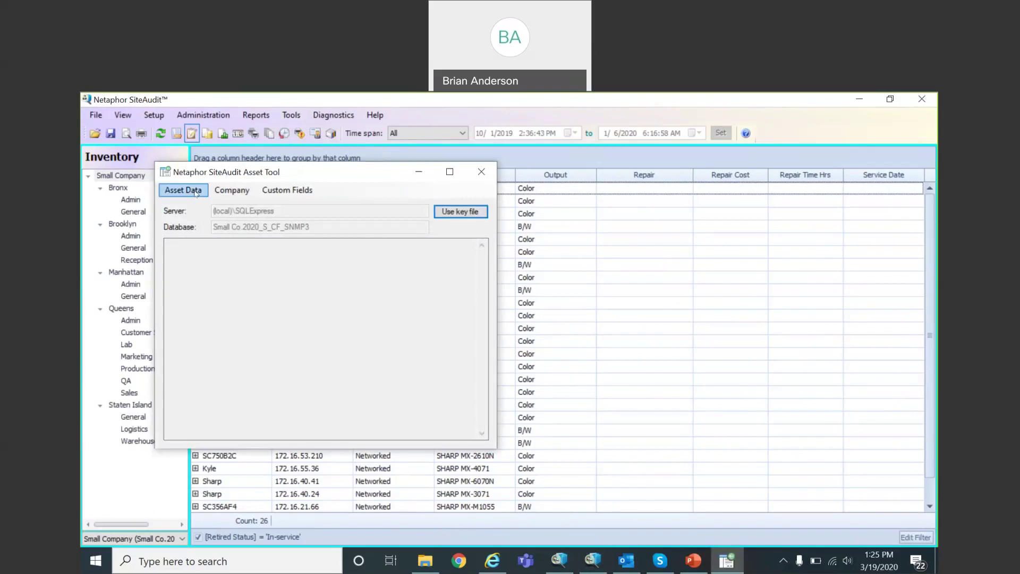
pyautogui.click(196, 192)
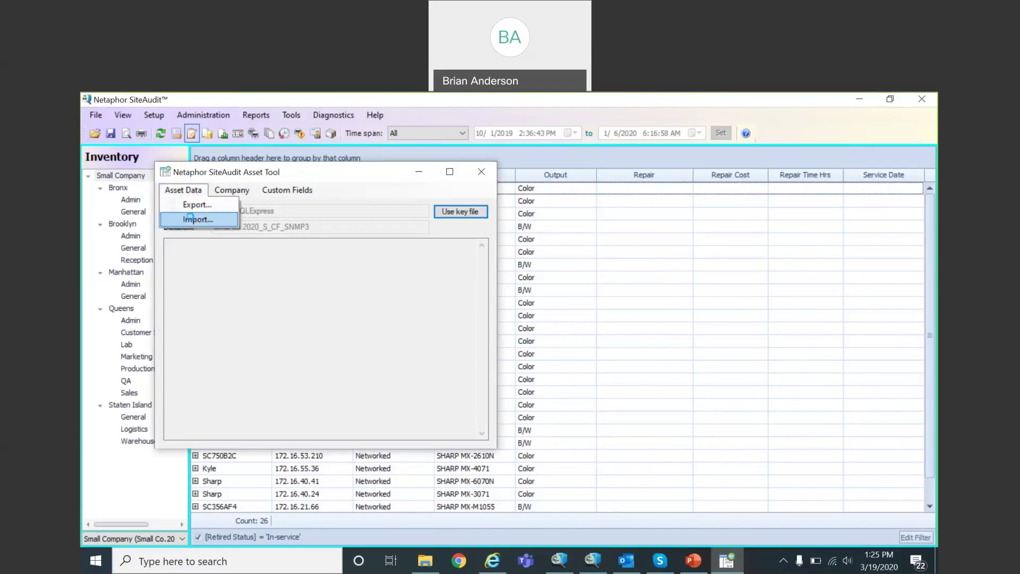
pyautogui.click(195, 221)
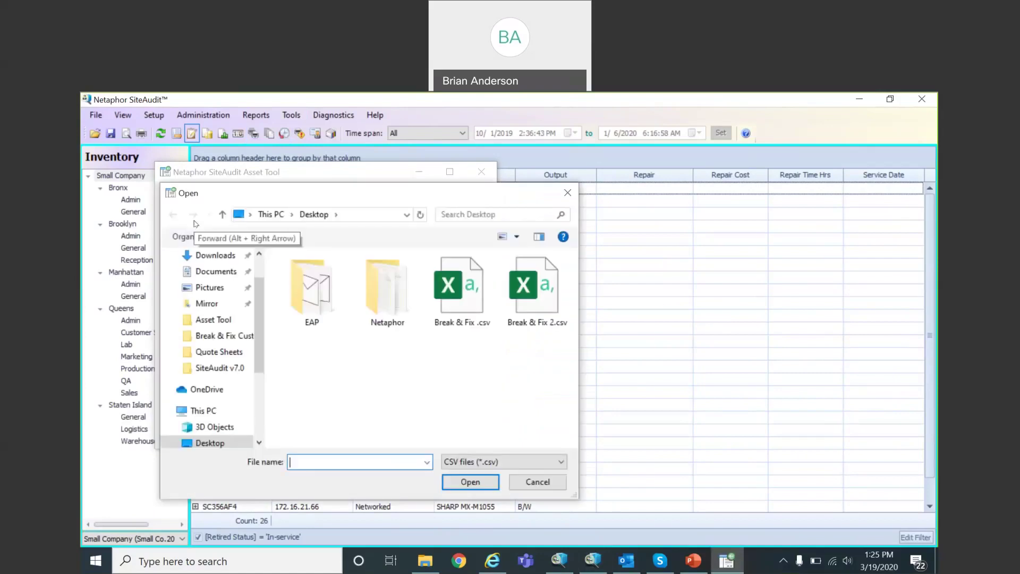
pyautogui.click(461, 295)
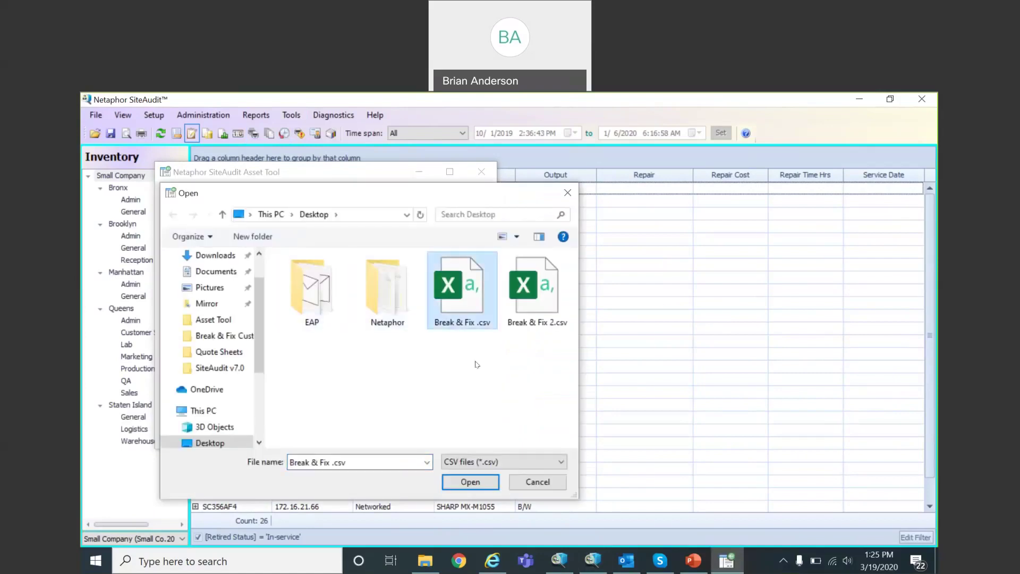
pyautogui.click(479, 482)
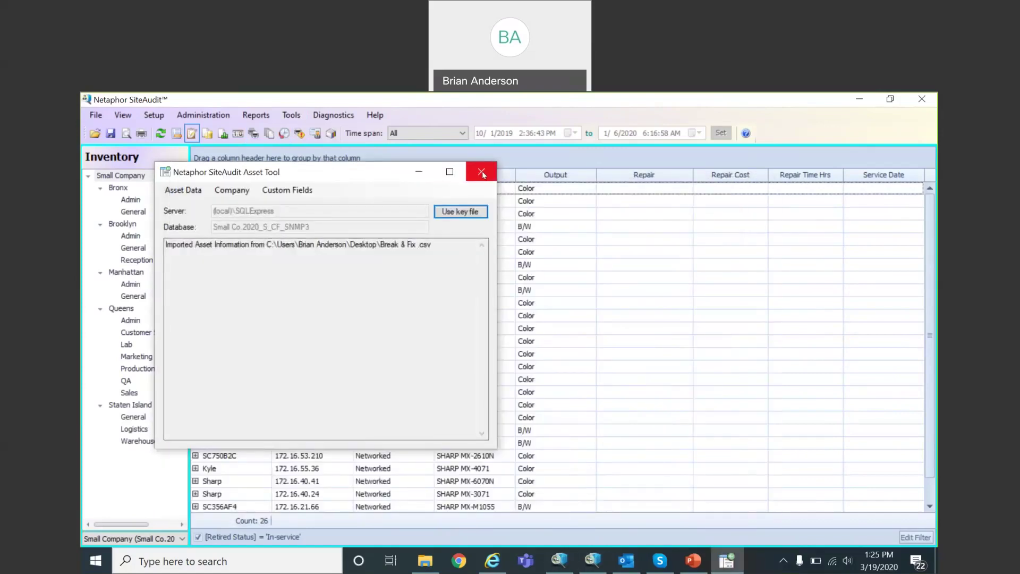
pyautogui.click(482, 174)
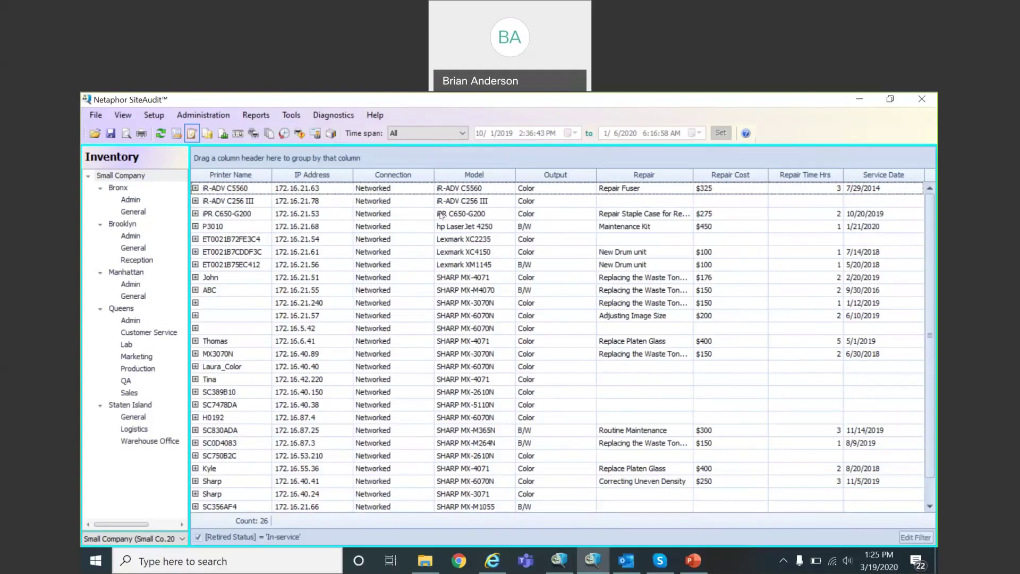
# View the Break & Fix custom fields in the details of the iPR C650-G200 printer, and close the details.
pyautogui.click(395, 218)
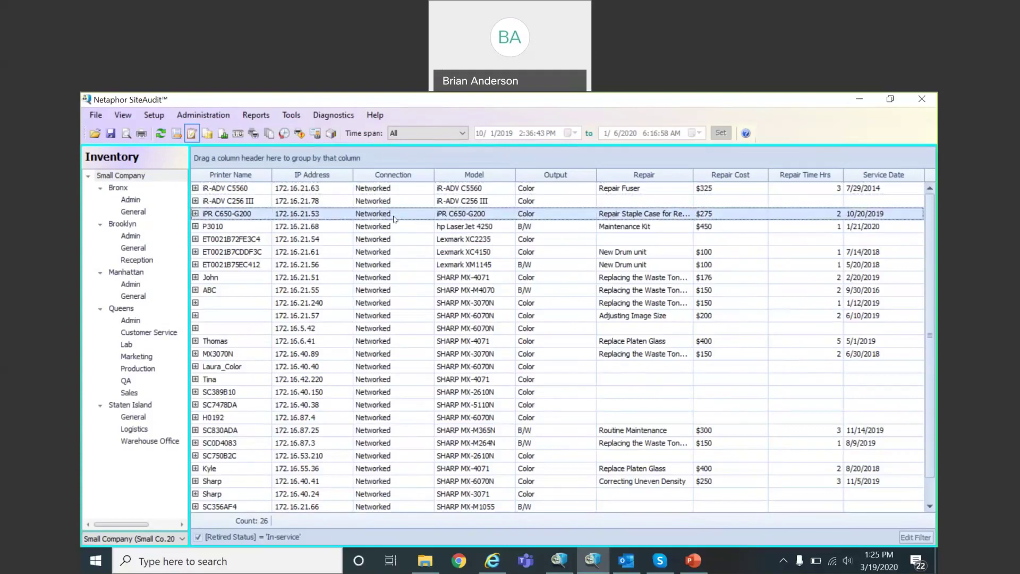
pyautogui.rightClick(394, 217)
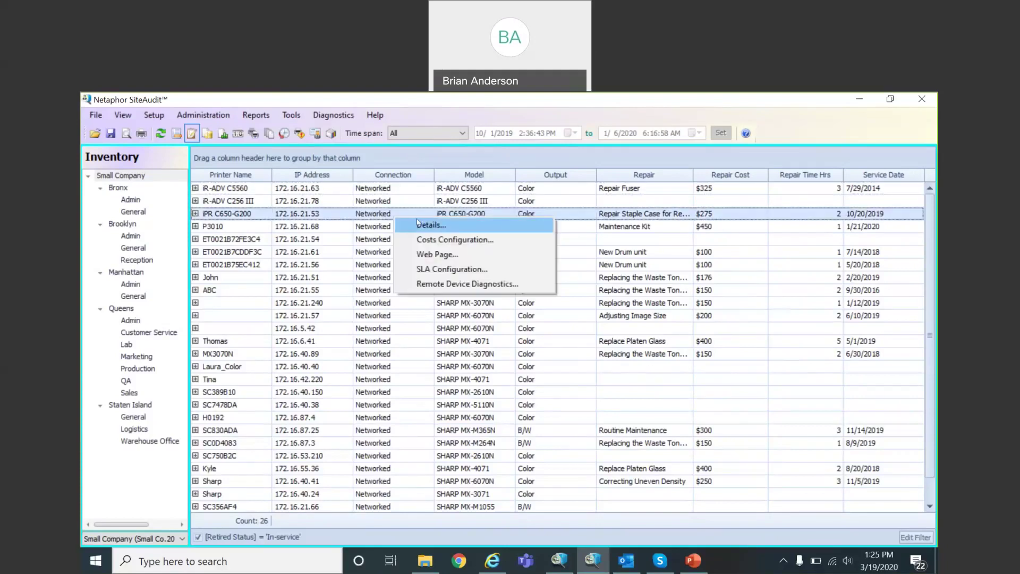
pyautogui.click(418, 224)
pyautogui.click(685, 190)
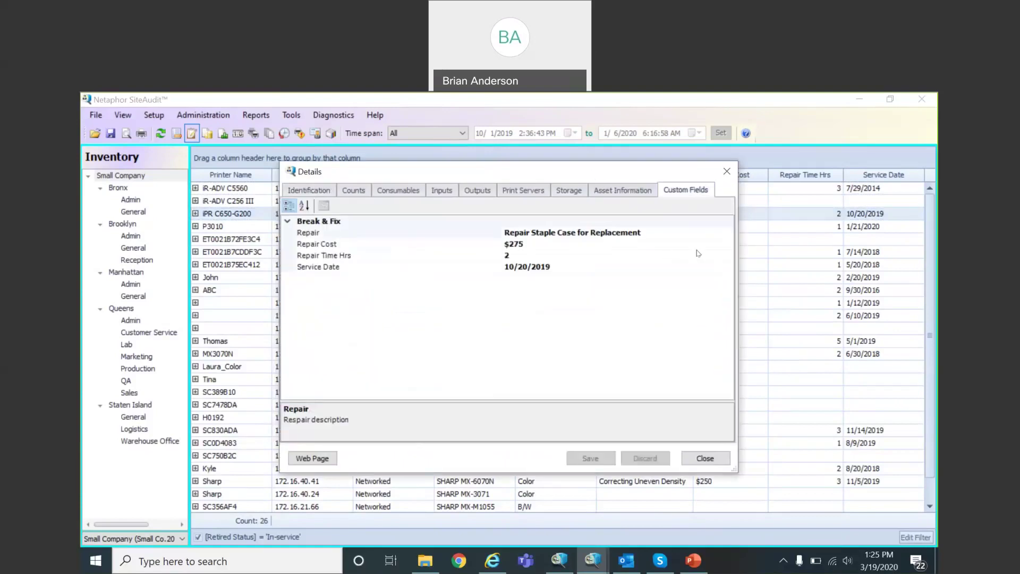
pyautogui.moveTo(593, 172); pyautogui.dragTo(699, 251)
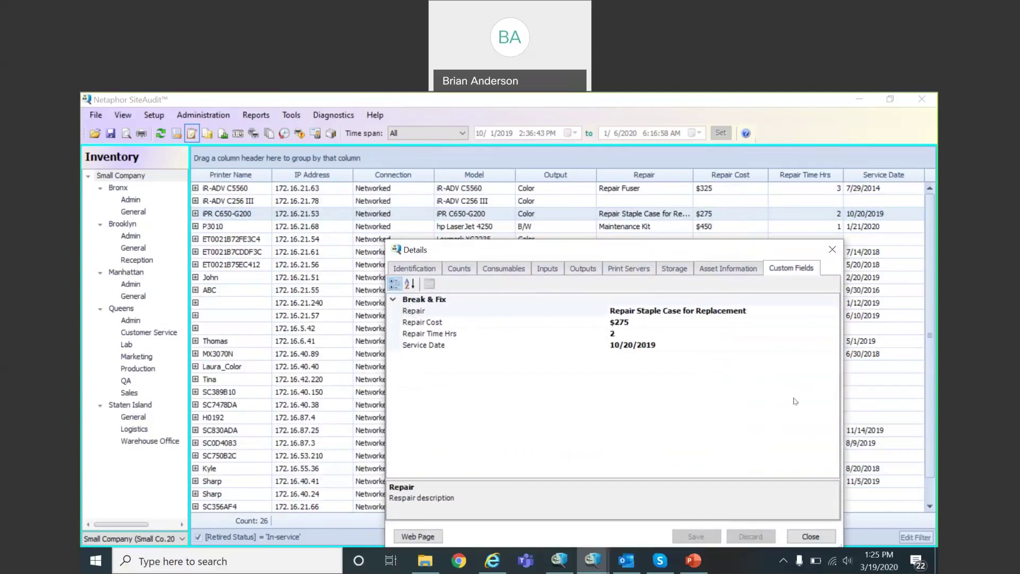
pyautogui.click(810, 537)
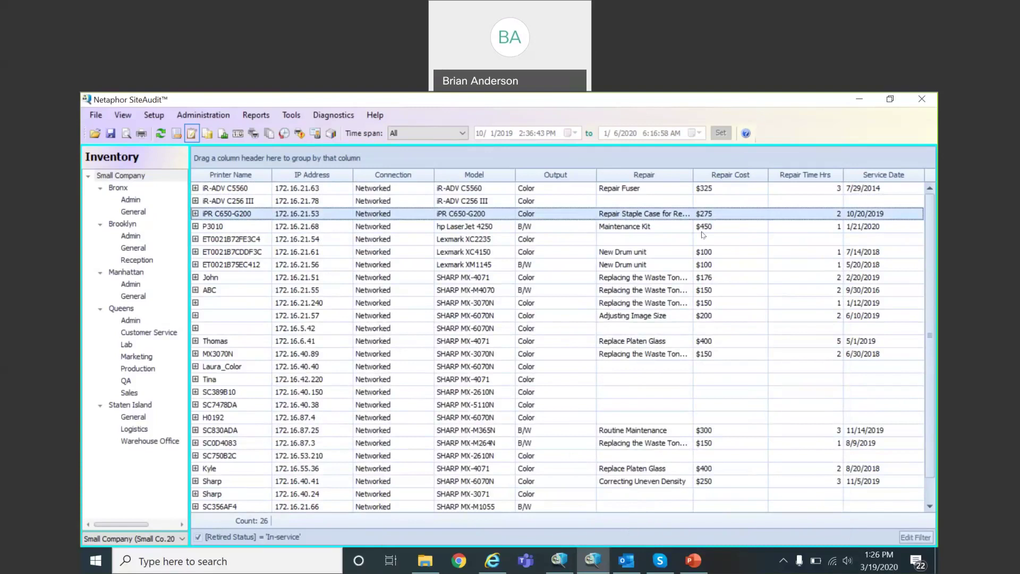
# Add the Firmware Version column to the inventory and widen it until its full header and values fit.
pyautogui.rightClick(549, 177)
pyautogui.click(606, 298)
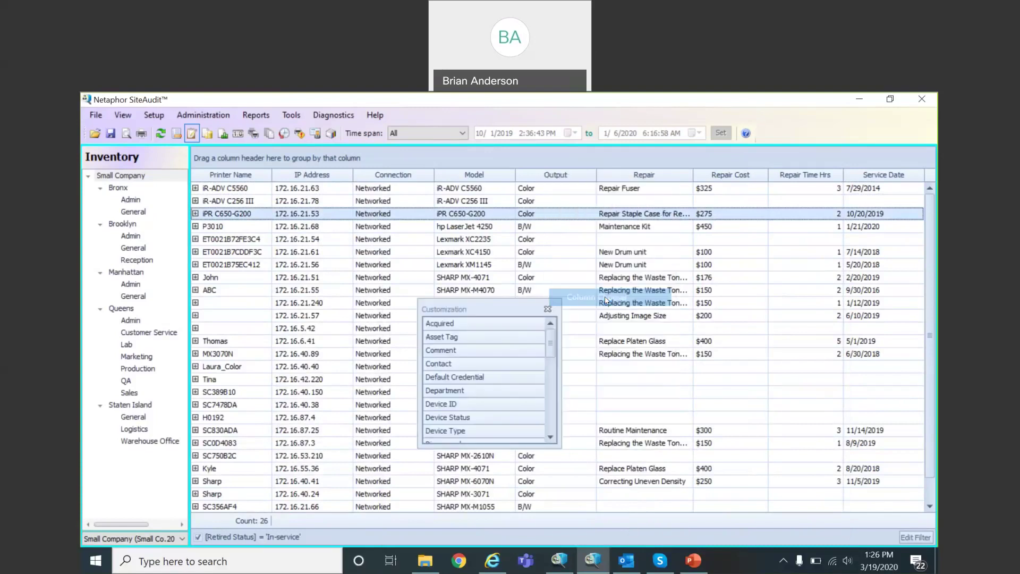
pyautogui.scroll(-3, 499, 413)
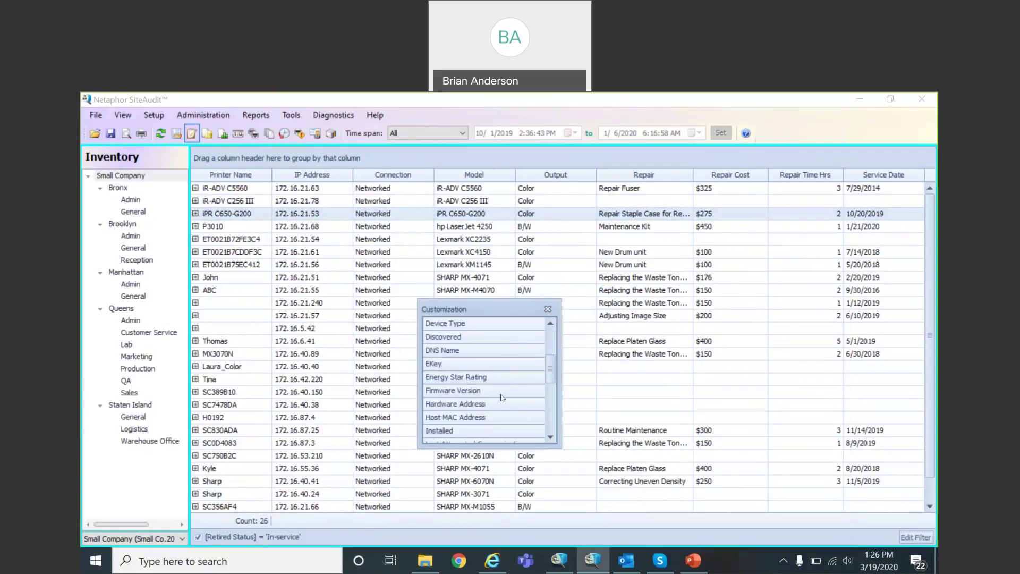
pyautogui.doubleClick(502, 393)
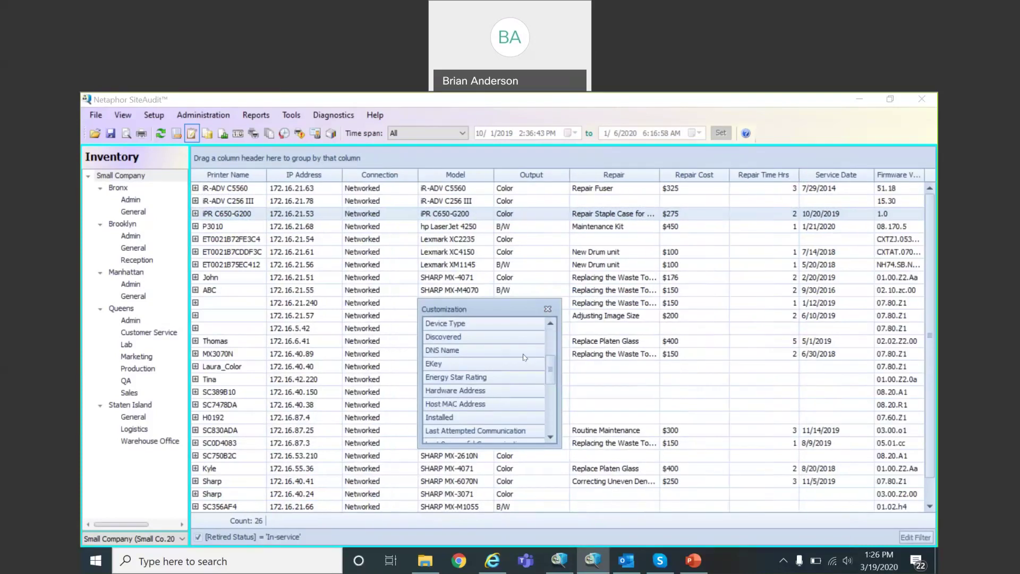
pyautogui.click(547, 310)
pyautogui.moveTo(872, 178); pyautogui.dragTo(859, 178)
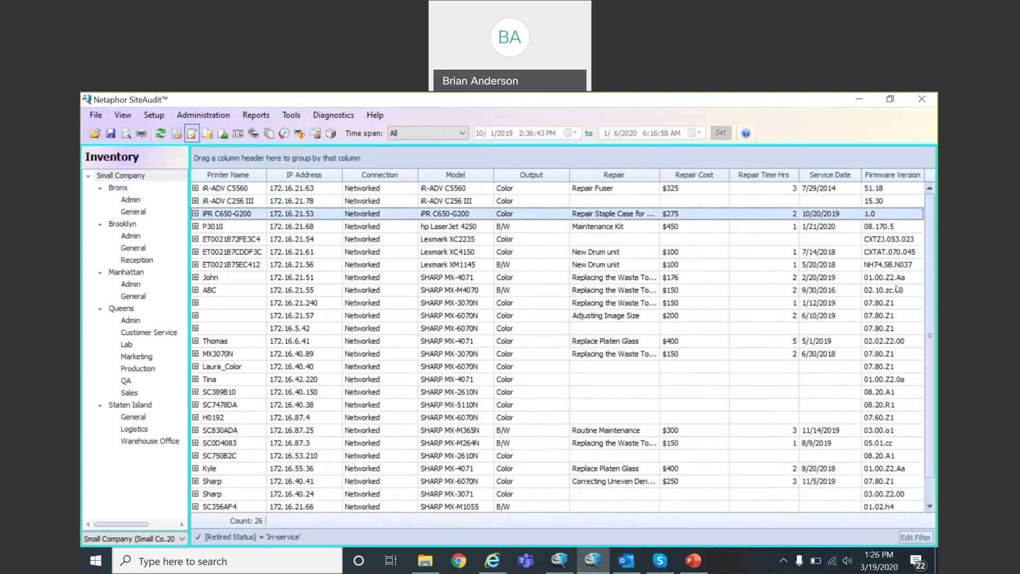
# Group the inventory by the Department field from the column chooser, and close the chooser.
pyautogui.rightClick(308, 179)
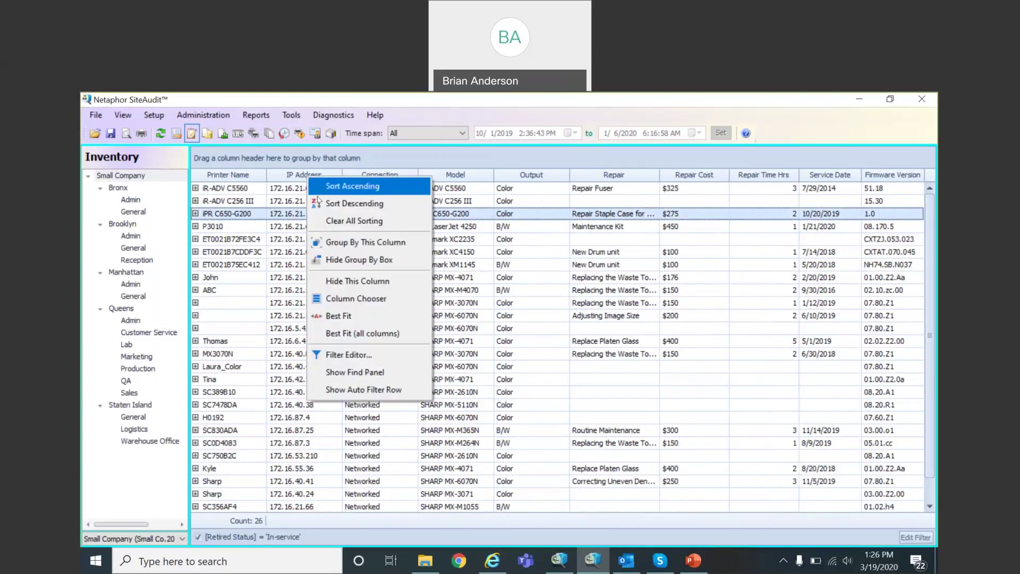
pyautogui.click(356, 298)
pyautogui.moveTo(445, 390); pyautogui.dragTo(861, 168)
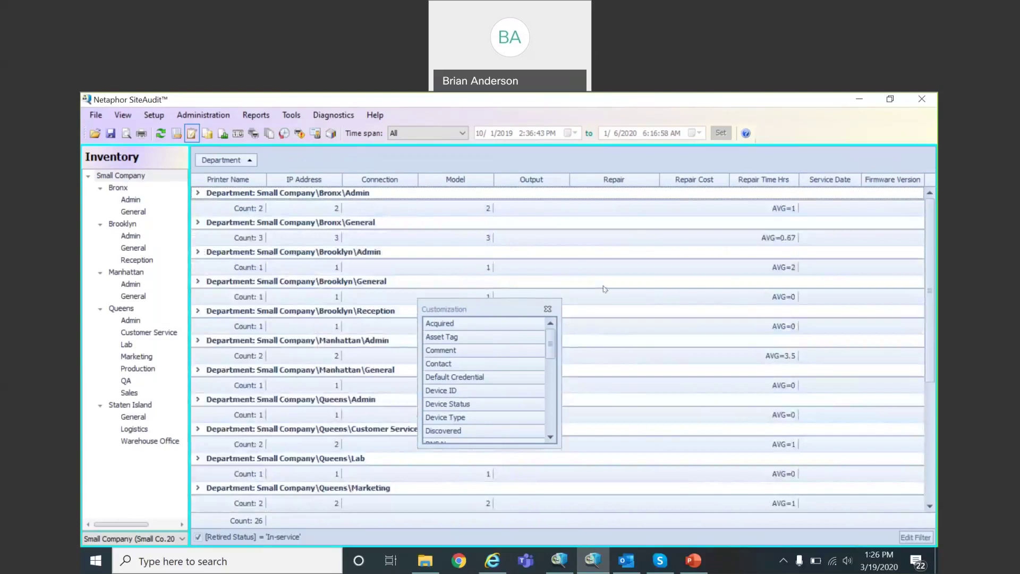
pyautogui.click(547, 308)
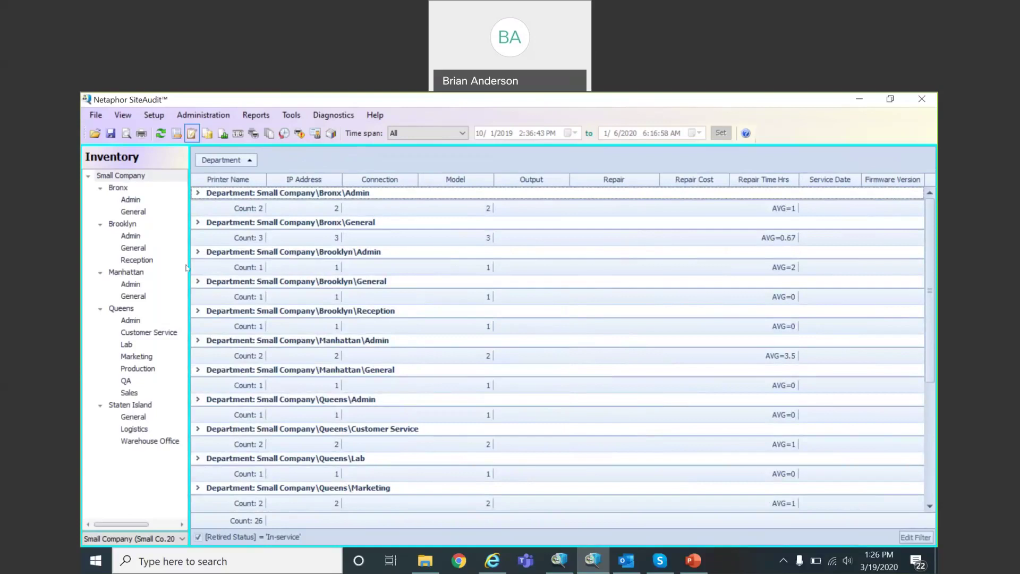
# Expand the Brooklyn\Admin and Manhattan\Admin department groups to view their printers' repair records.
pyautogui.click(197, 252)
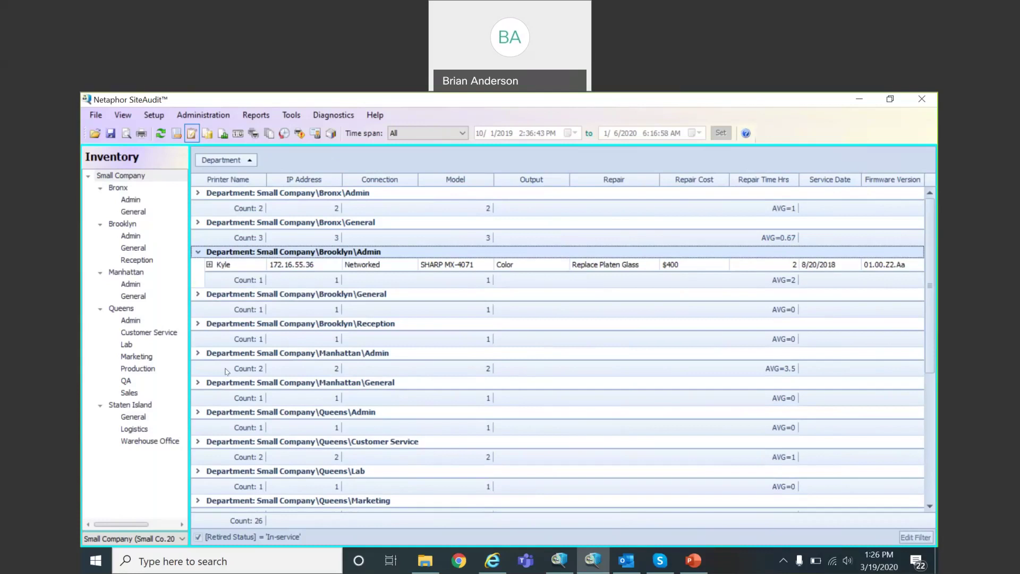
pyautogui.click(198, 353)
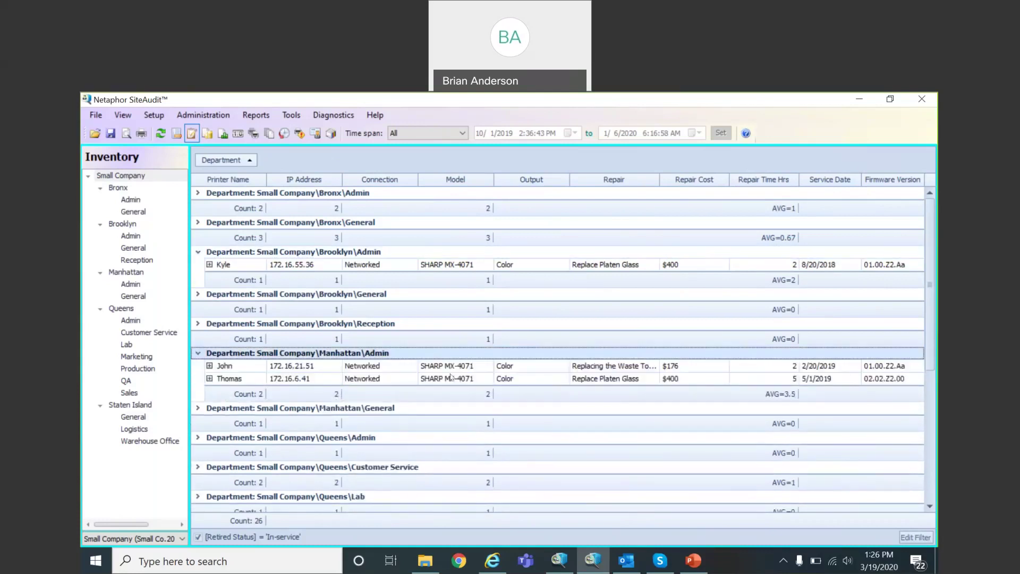